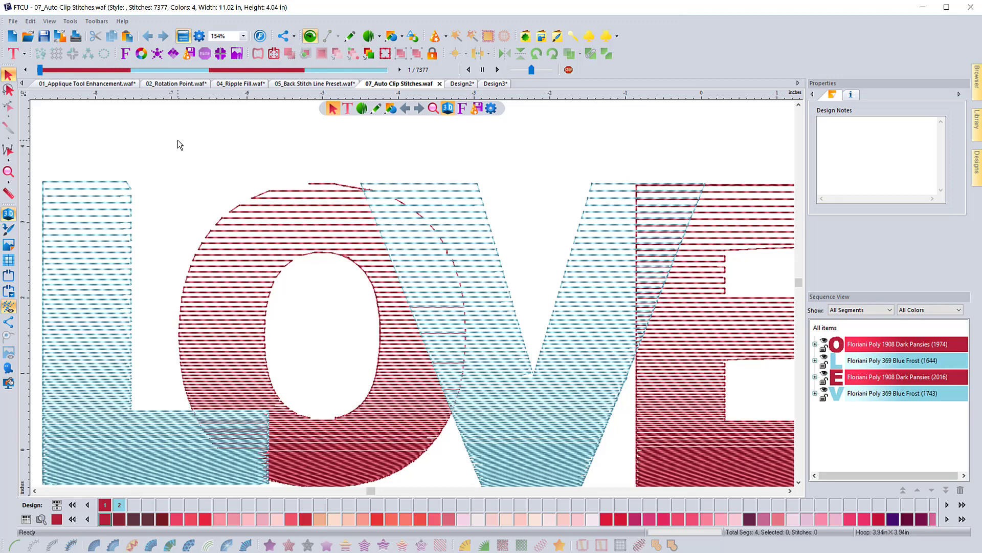
Step: Select all four LOVE segments and apply Automatic Clip for overlapped stitches in segments below, with a 0.0 mm overlap distance
left_click(9, 172)
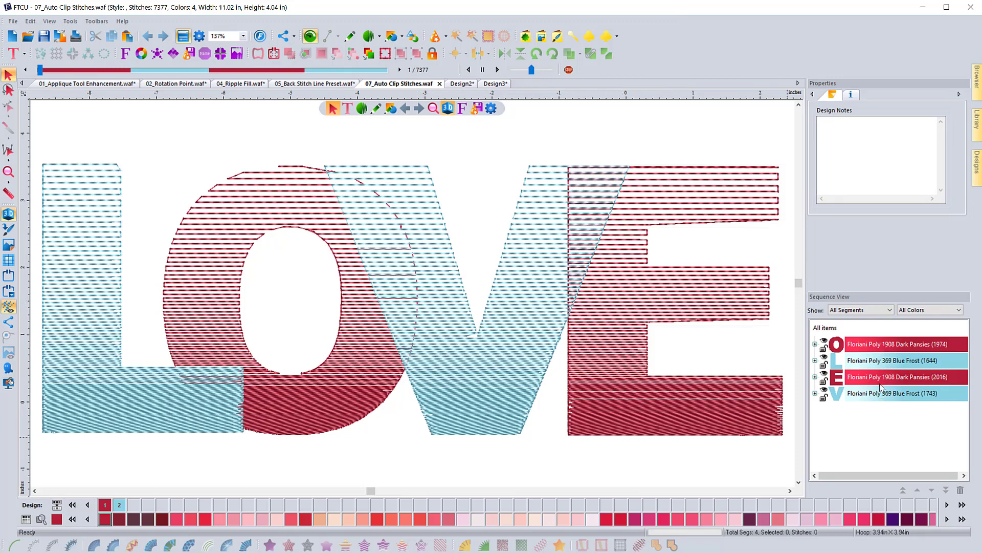
left_click(834, 329)
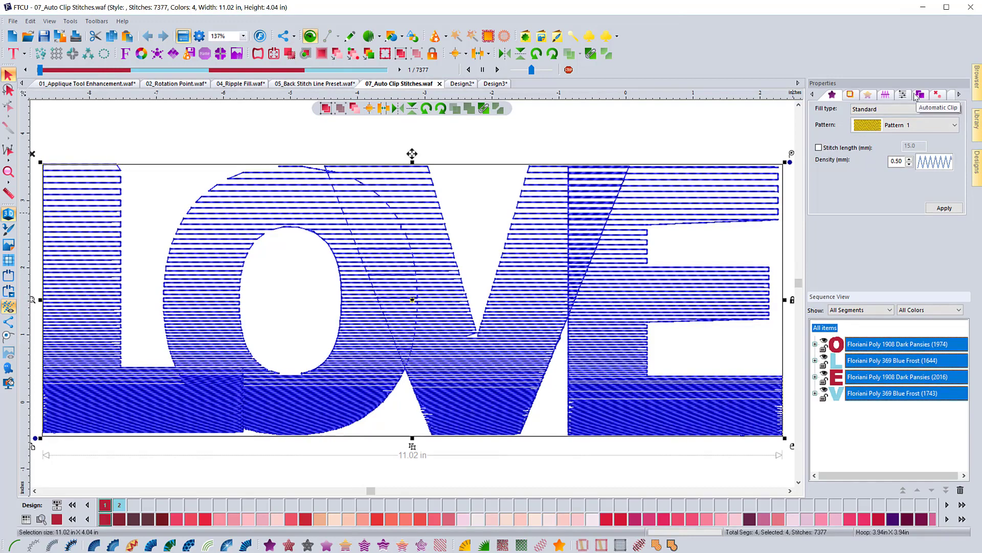
left_click(960, 94)
left_click(959, 95)
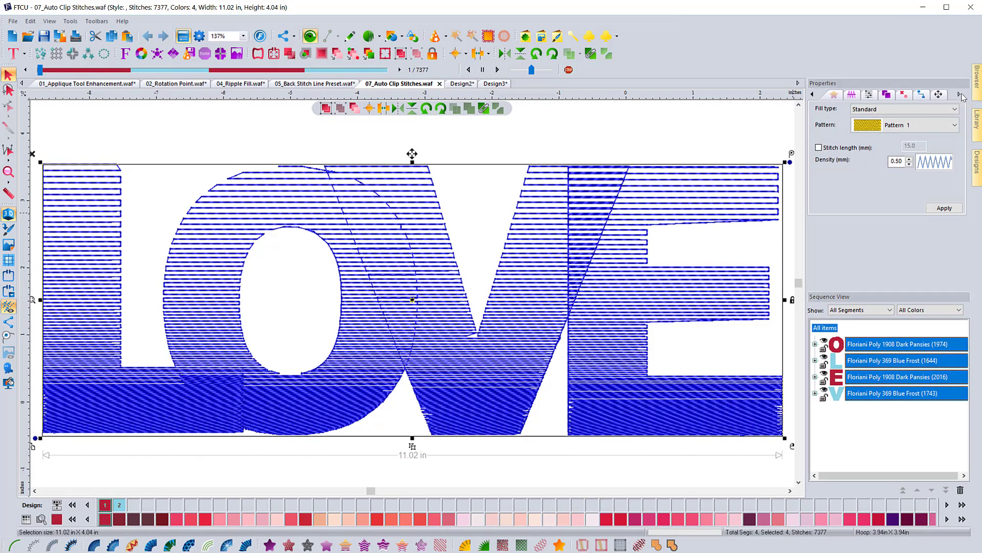
left_click(886, 95)
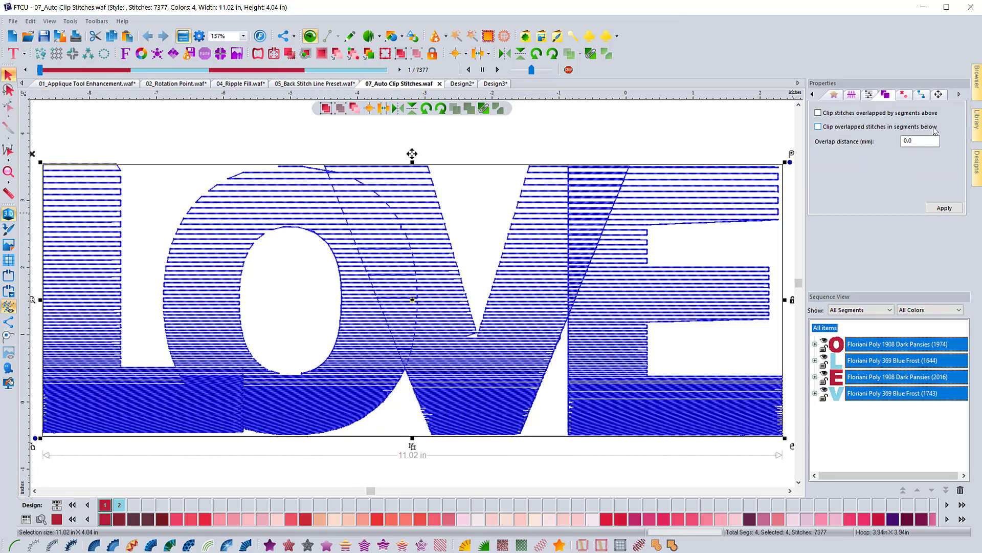
left_click(822, 126)
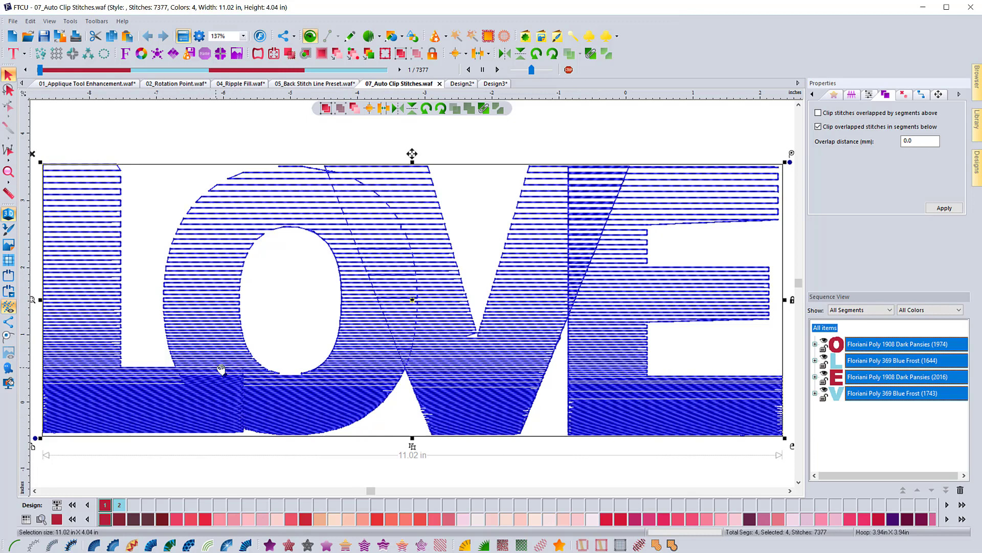
left_click(946, 212)
left_click(946, 211)
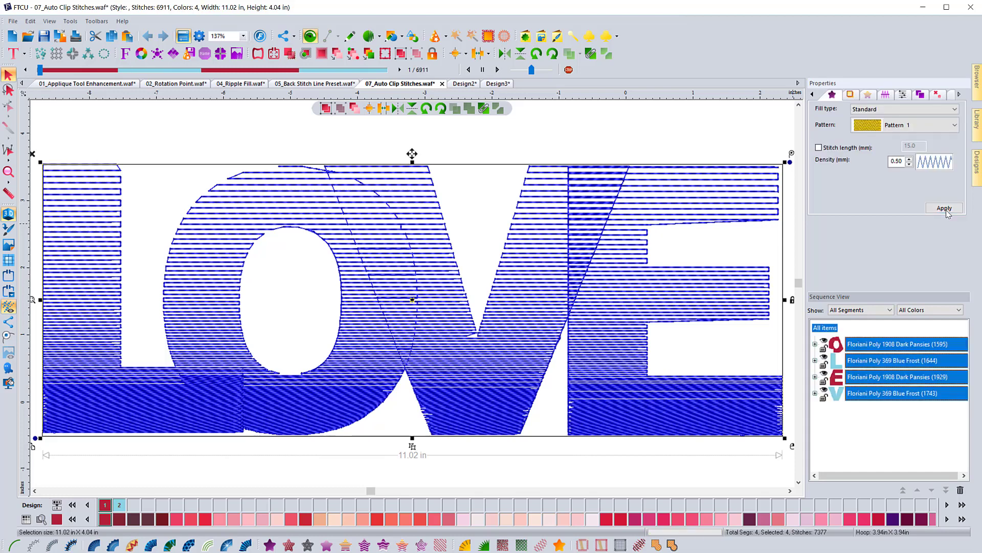
left_click(619, 132)
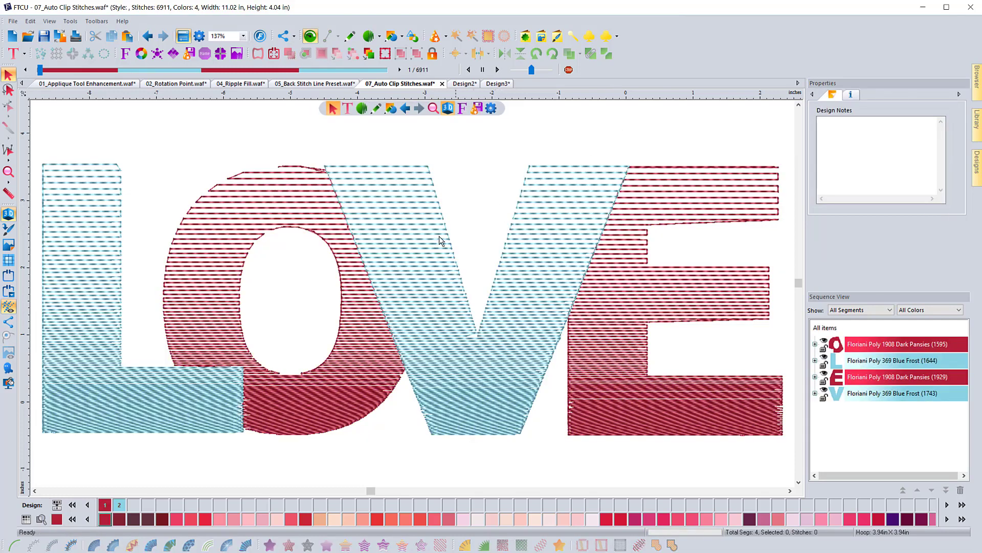
Step: Move the L slightly down and to the left, and the V upward, to expose the clipped edges of their neighbours
left_click(119, 393)
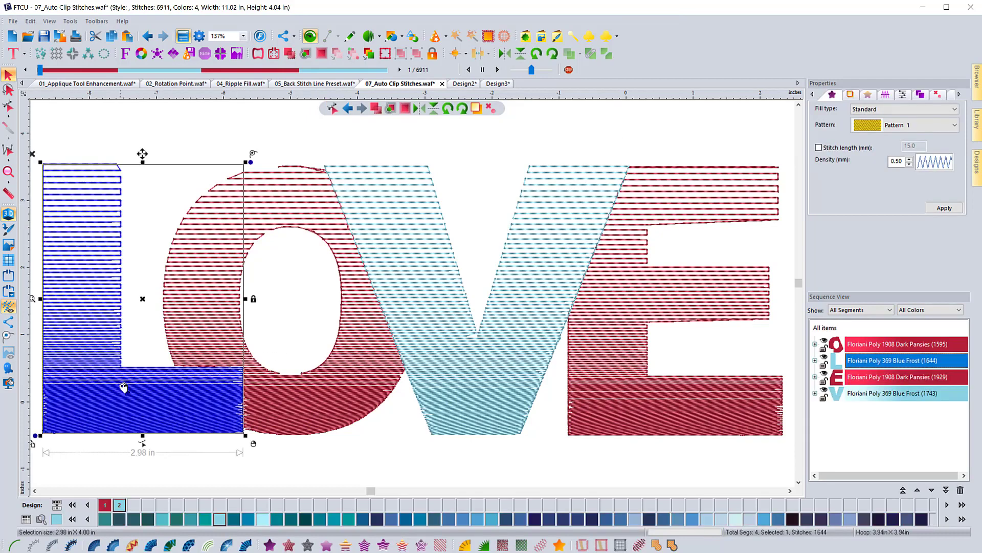
left_click_drag(119, 393, 105, 413)
left_click(136, 251)
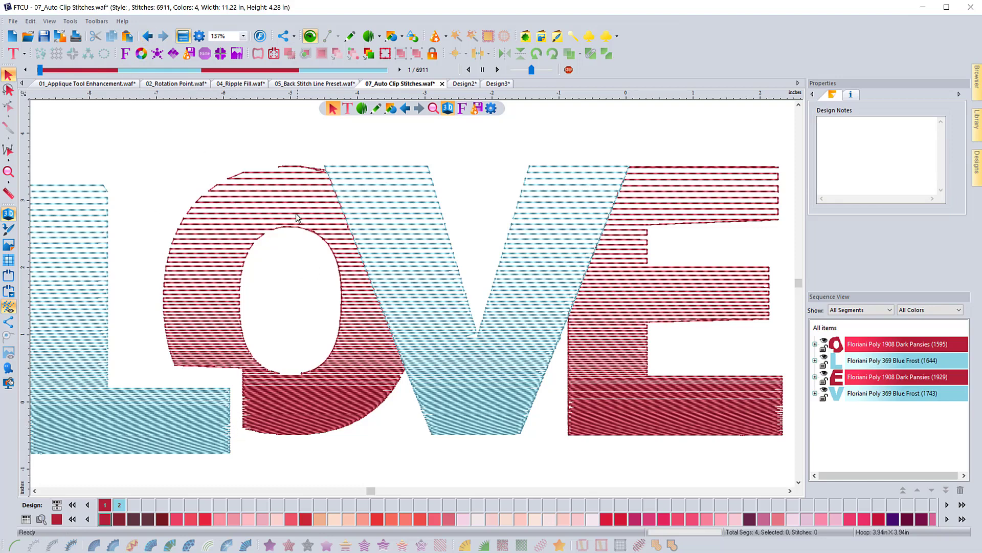
left_click(415, 230)
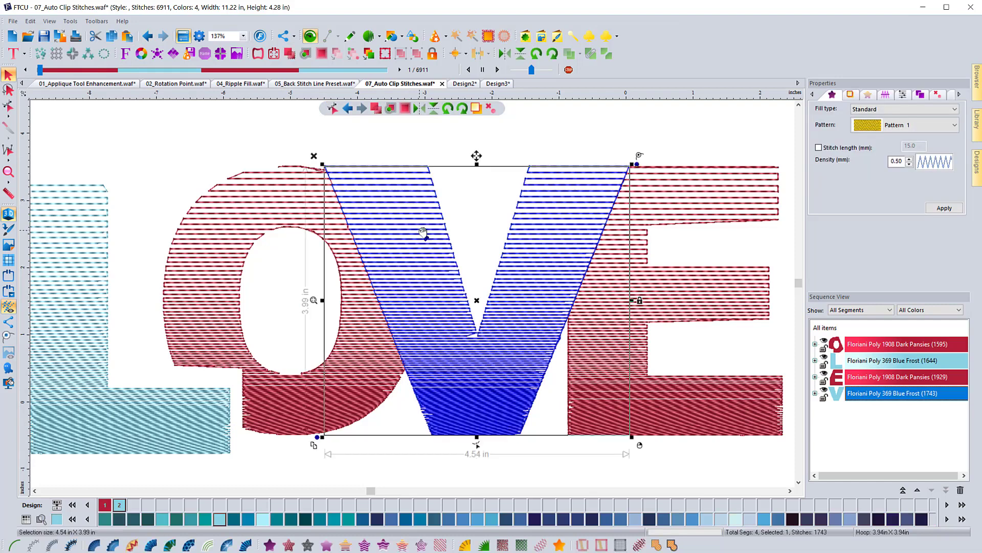
left_click_drag(423, 231, 431, 175)
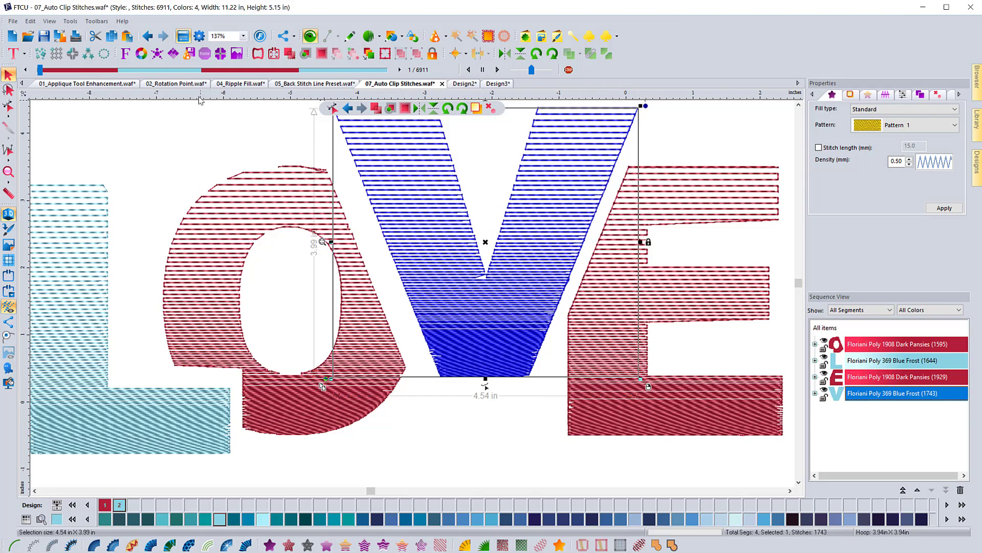
Step: Undo the last moves of the V and the L, and clear the selection
left_click(149, 40)
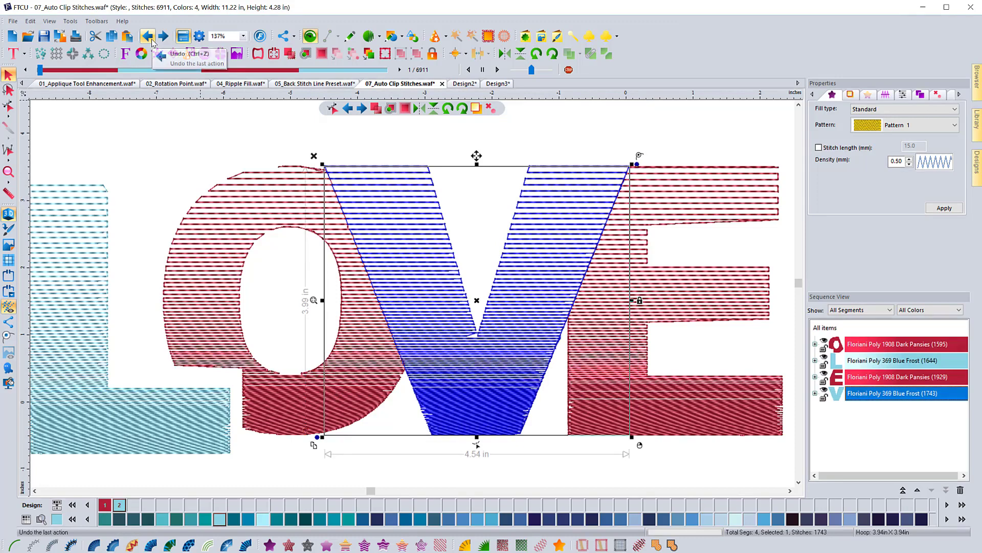
left_click(152, 41)
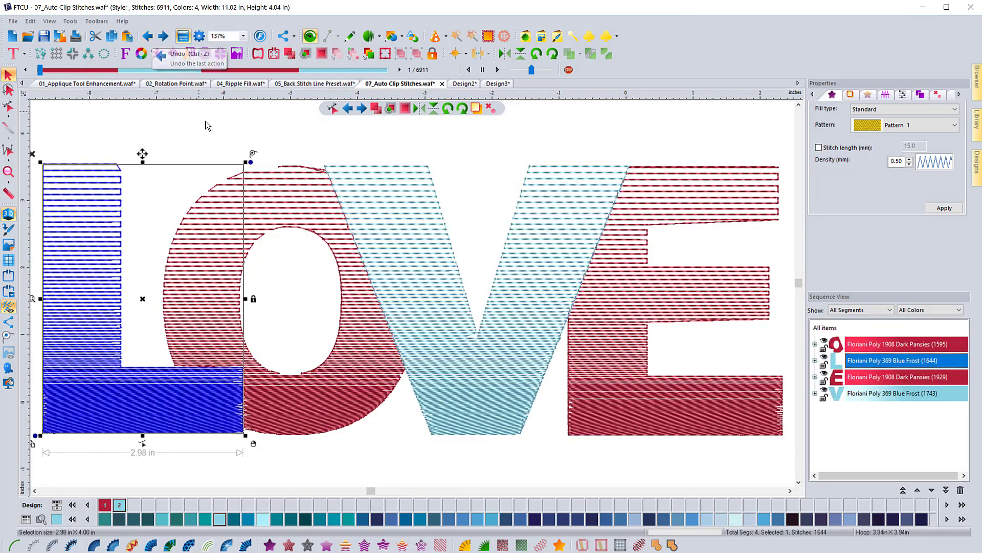
left_click(220, 142)
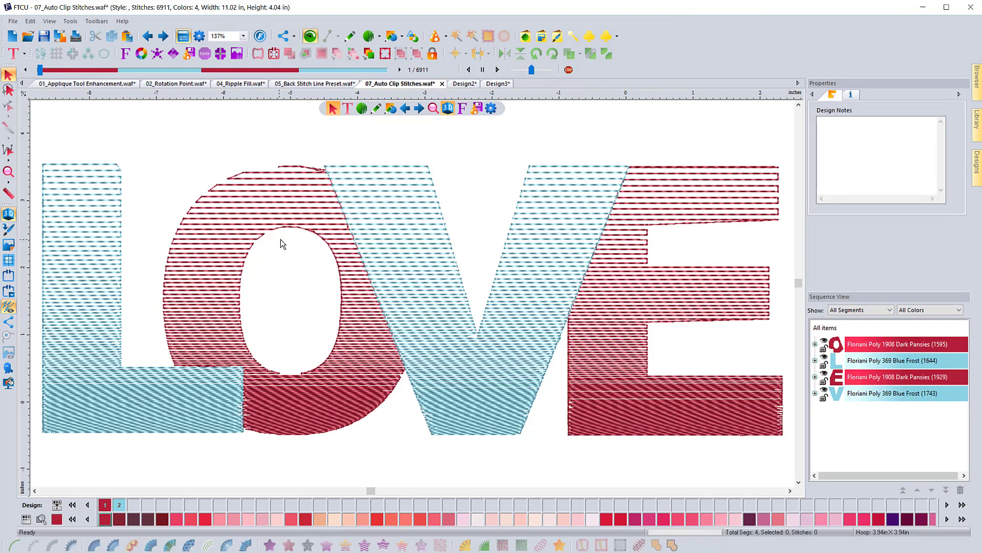
Step: Move the L up and slightly left, and raise the V straight up between the O and the E
left_click(388, 241)
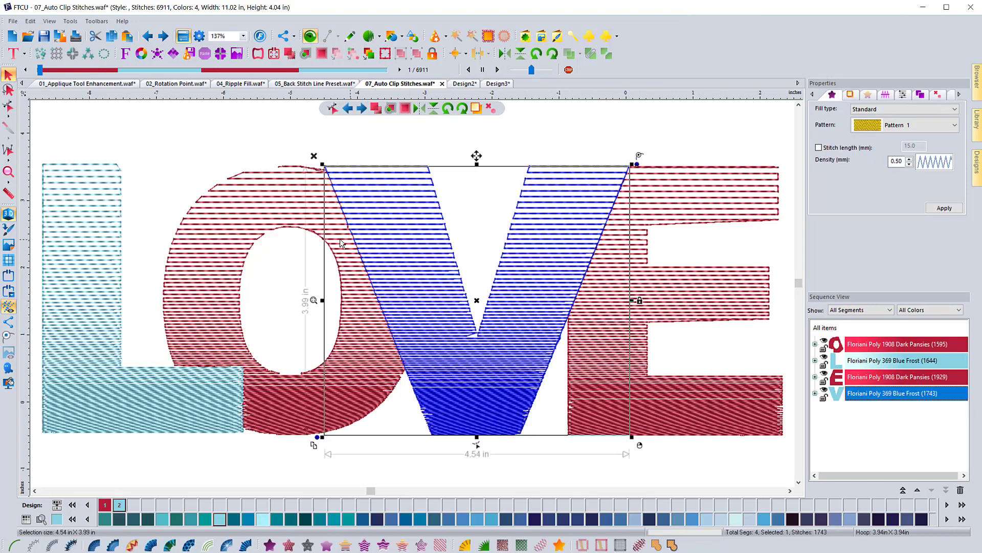
left_click(146, 300)
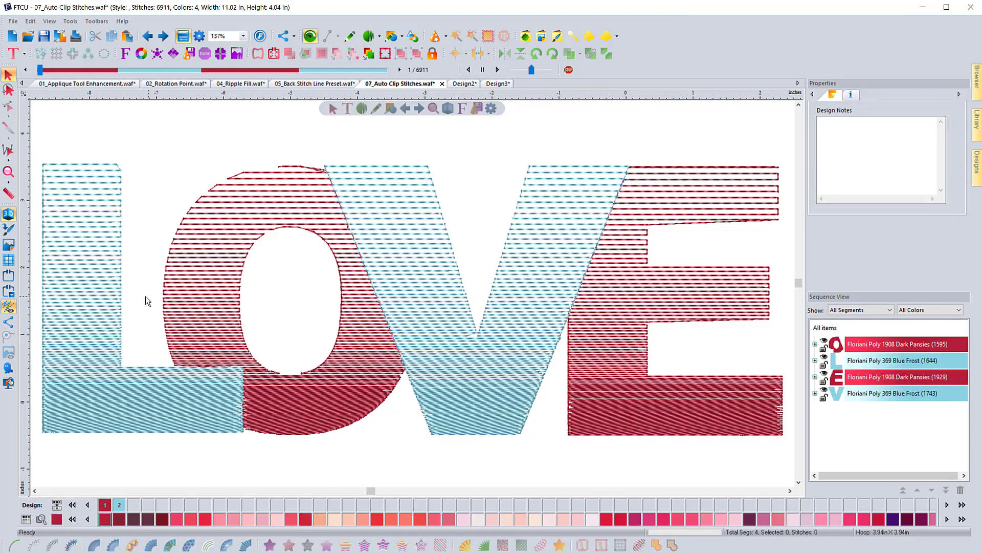
left_click(125, 303)
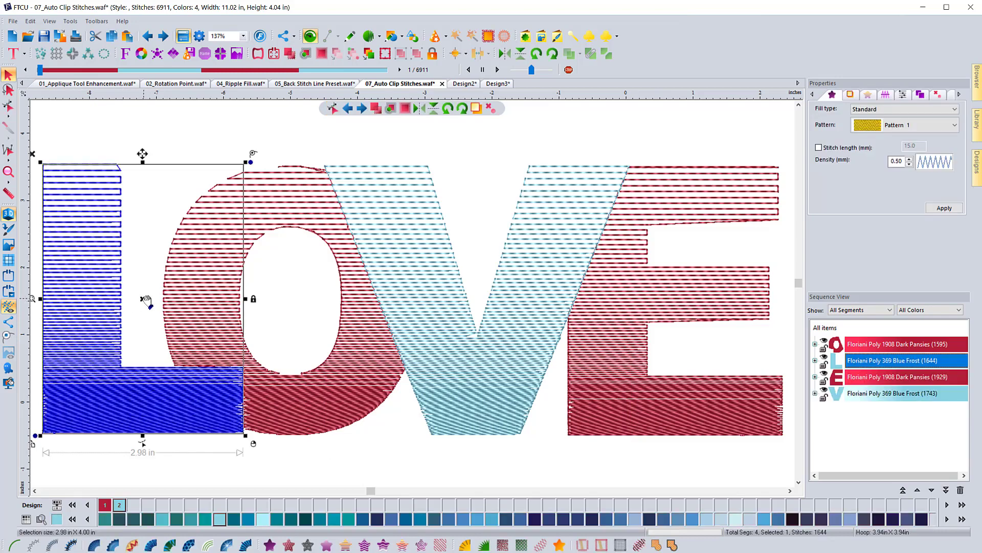
left_click_drag(143, 299, 137, 269)
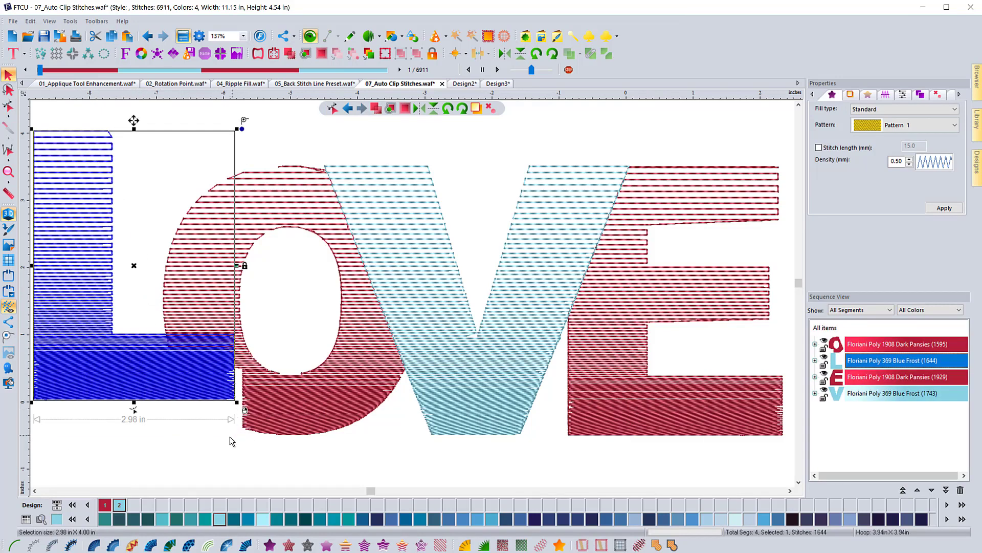
left_click(473, 323)
left_click_drag(478, 302, 480, 261)
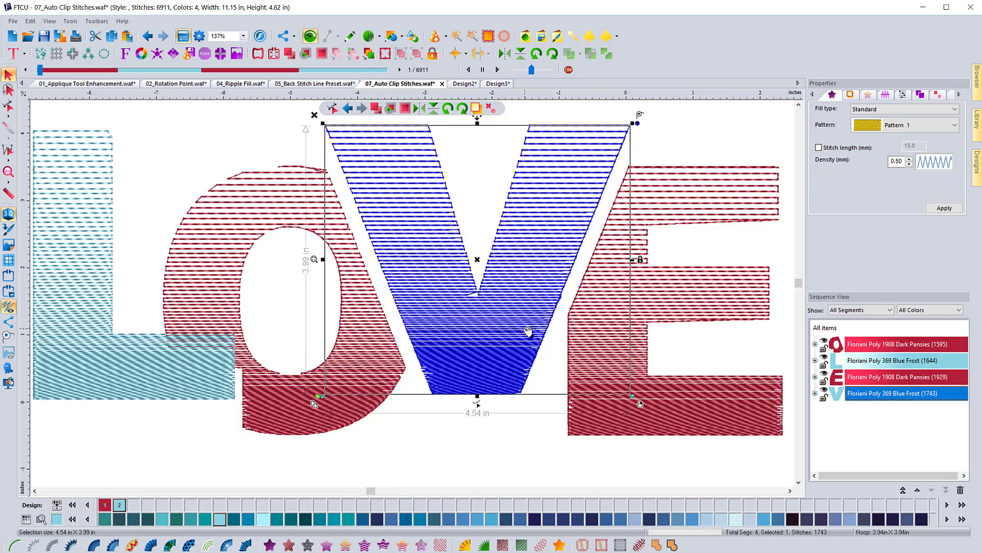
left_click(503, 448)
Step: Select the whole LOVE design and reapply the clipping of overlapped stitches in segments below for the letters' current positions
scroll(503, 448, "down", 2)
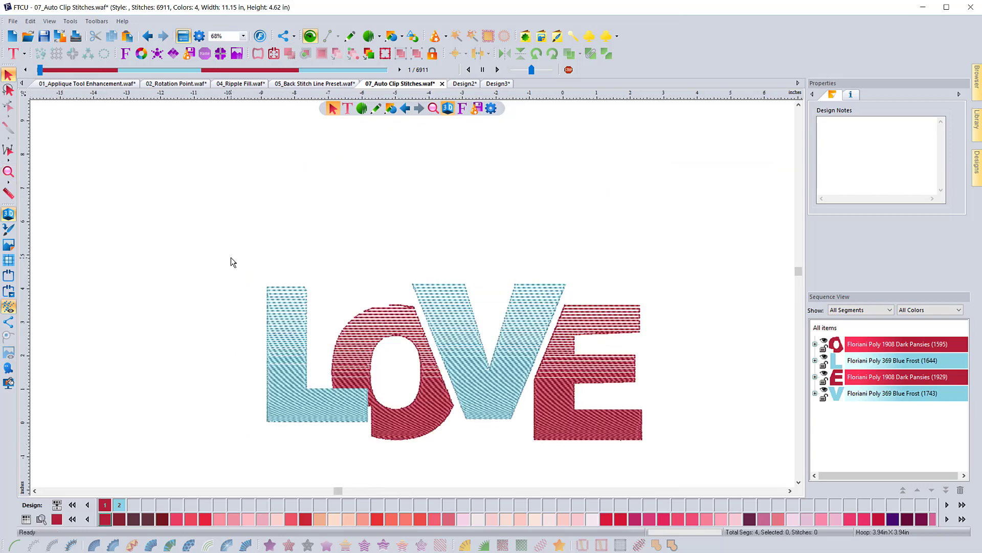
left_click_drag(231, 262, 689, 459)
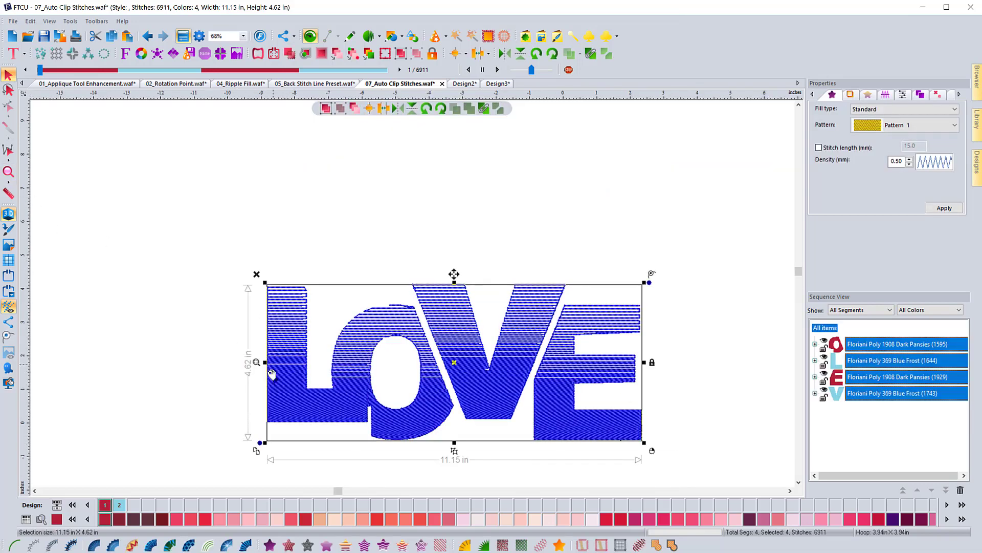
left_click(920, 95)
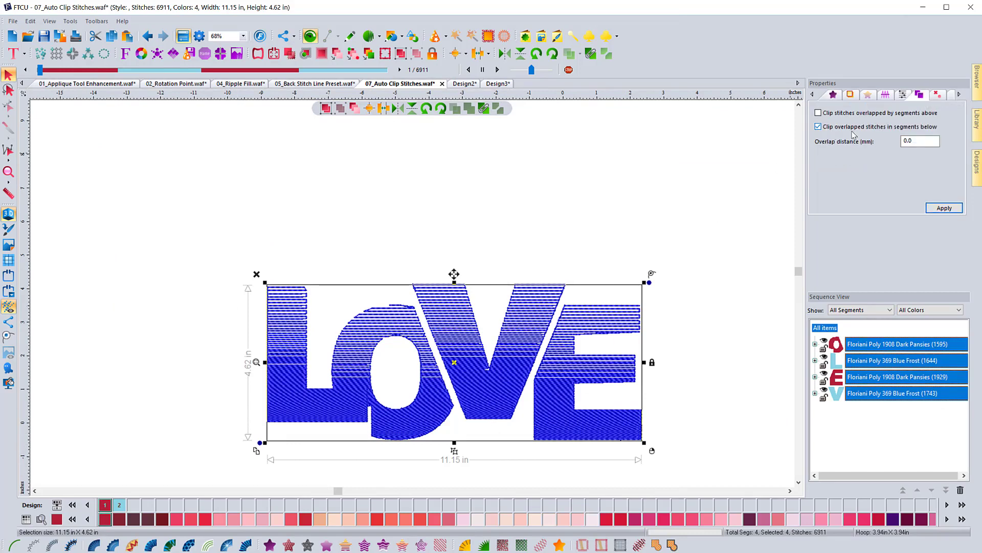
left_click(945, 208)
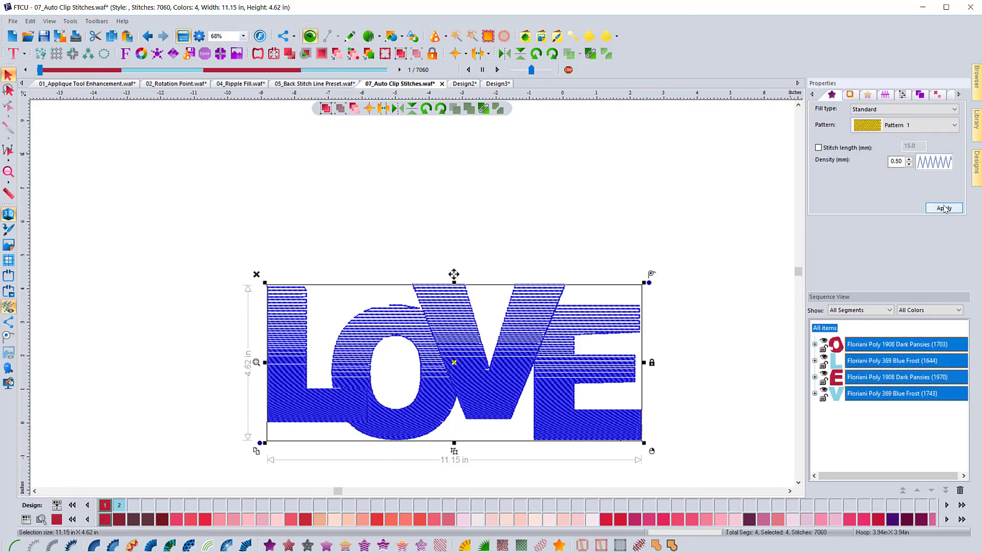
left_click(467, 185)
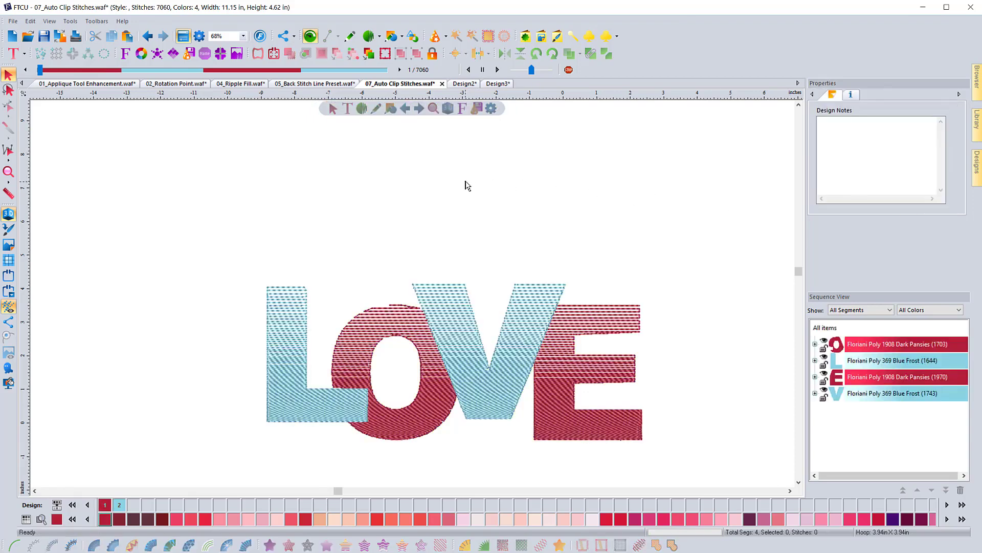
Step: Move the L away from the O to check the clipped area, and undo that move
left_click(302, 397)
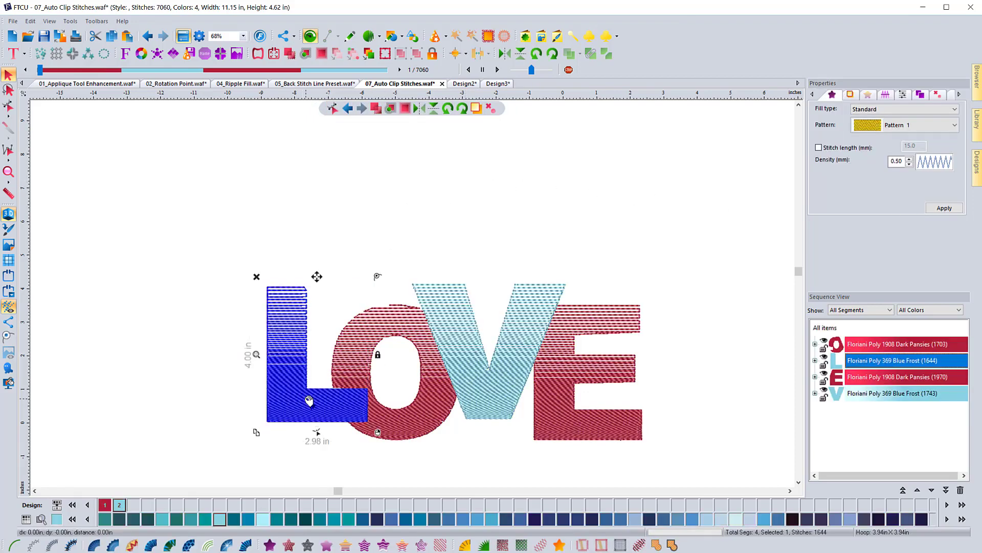
left_click_drag(309, 400, 261, 400)
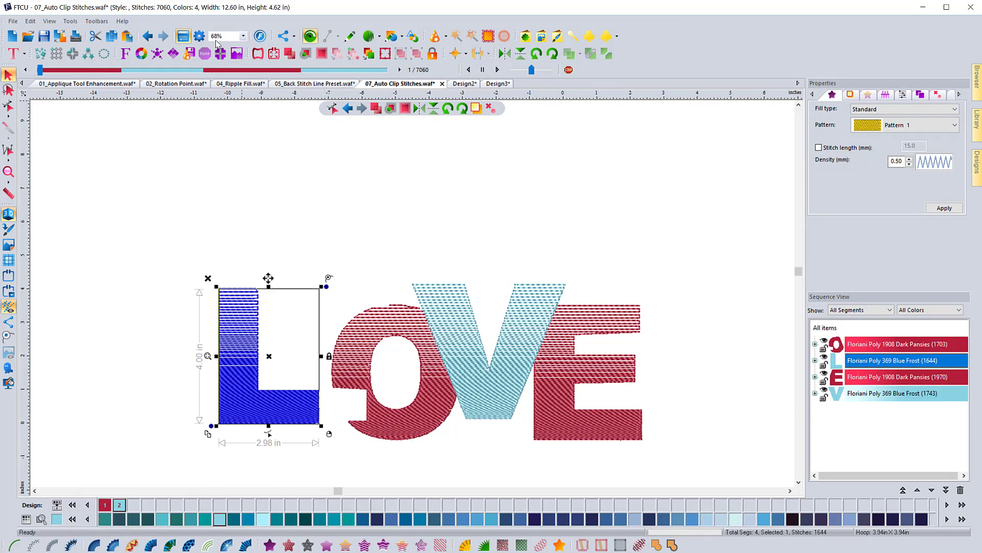
key("ctrl+z")
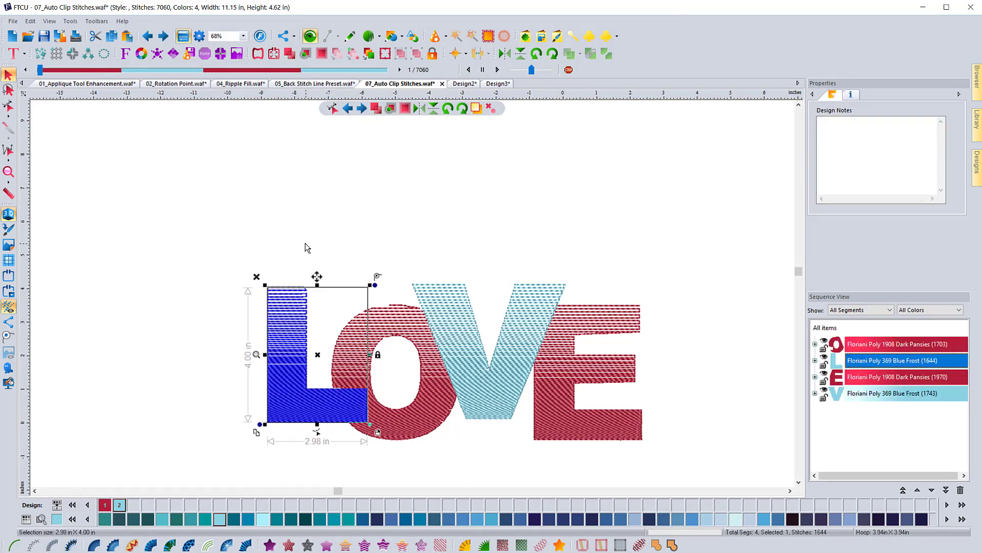
left_click(307, 247)
Step: Undo the reapplied clipping, the moves of the V and L, and the original clipping on the LOVE letters
left_click(8, 171)
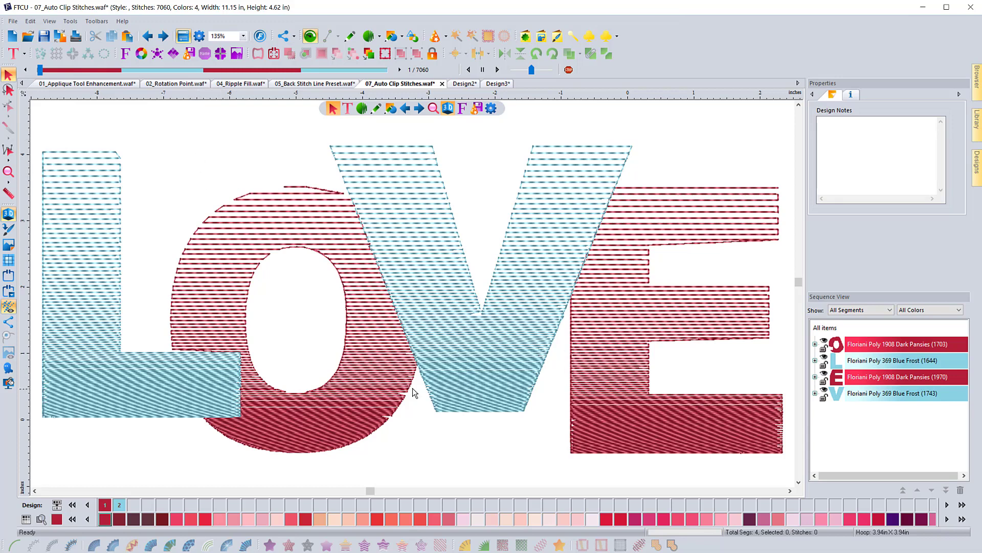
left_click(147, 35)
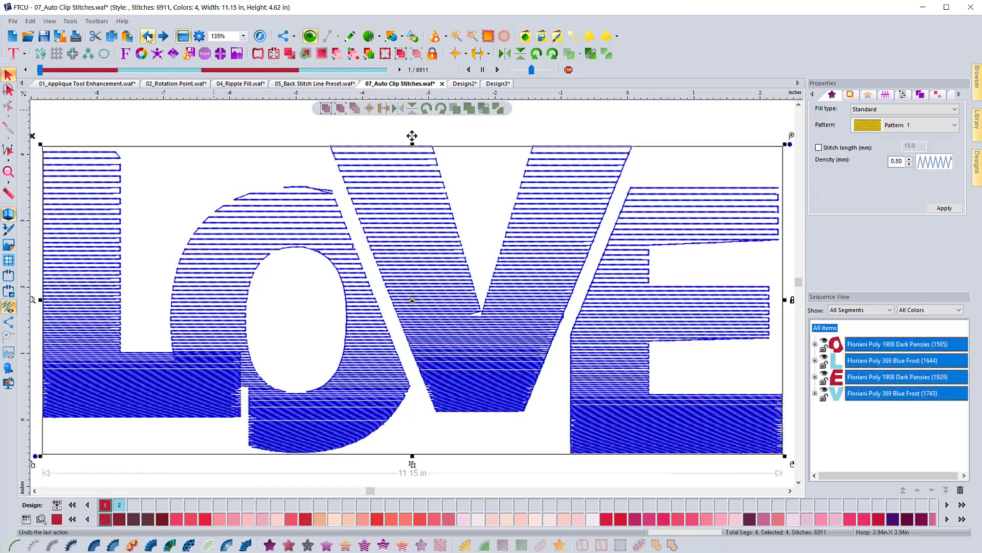
left_click(147, 36)
left_click(147, 36)
left_click(147, 36)
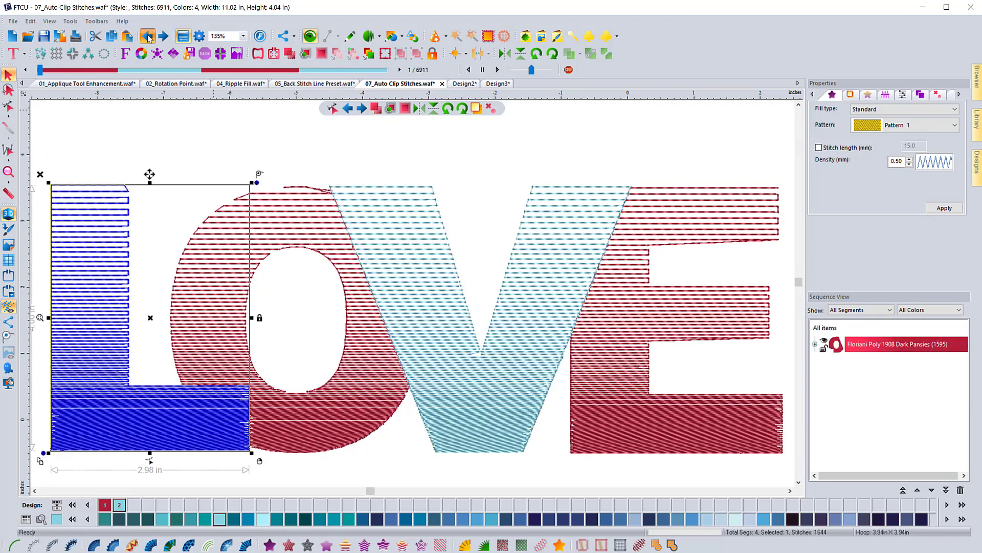
left_click(147, 36)
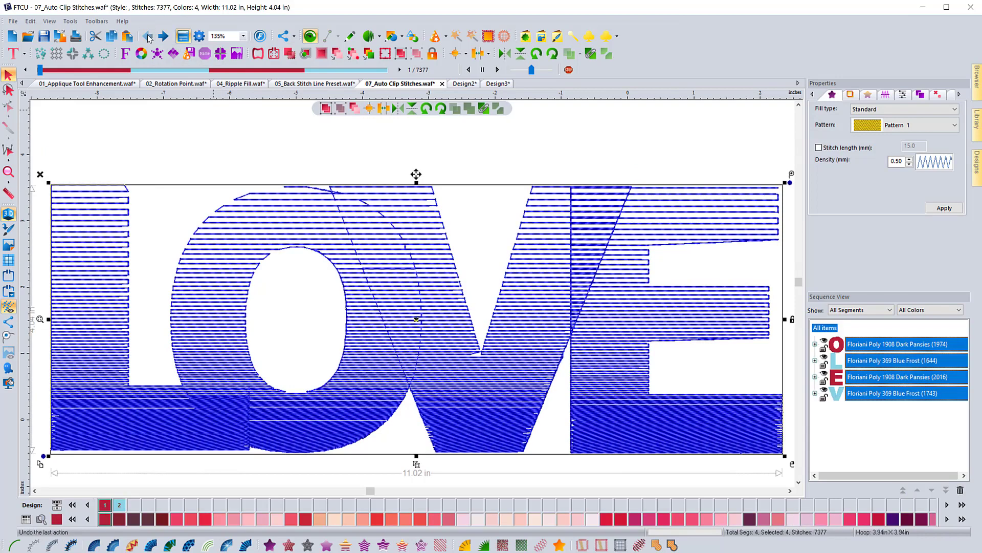
left_click(161, 136)
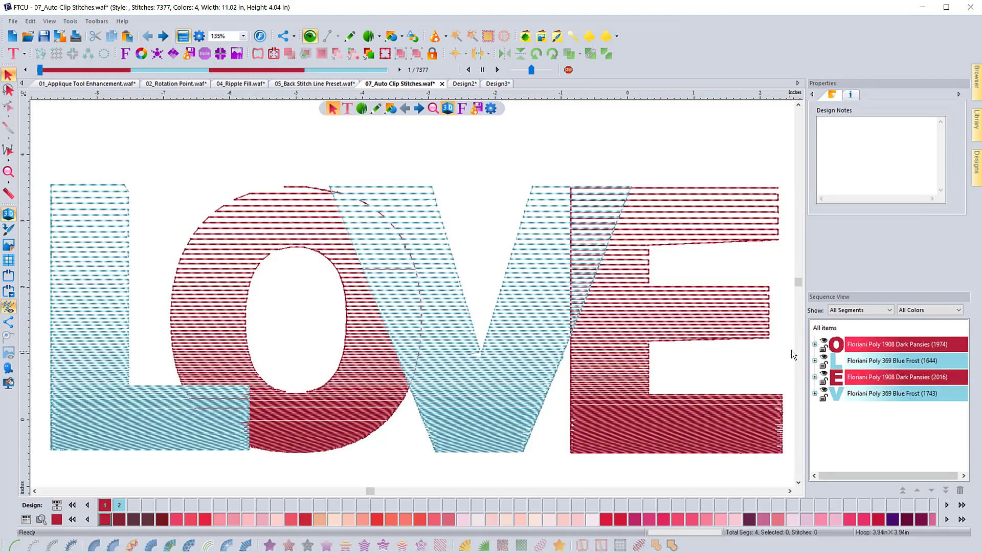
Step: Select all four LOVE segments and convert them from stitch fills to plain artwork outlines
left_click(825, 328)
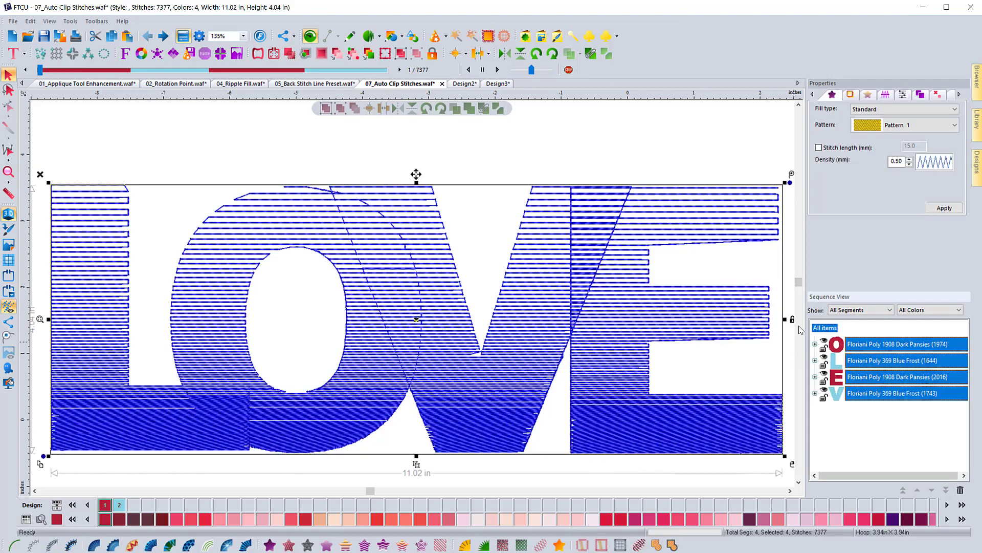
left_click(559, 544)
left_click(258, 171)
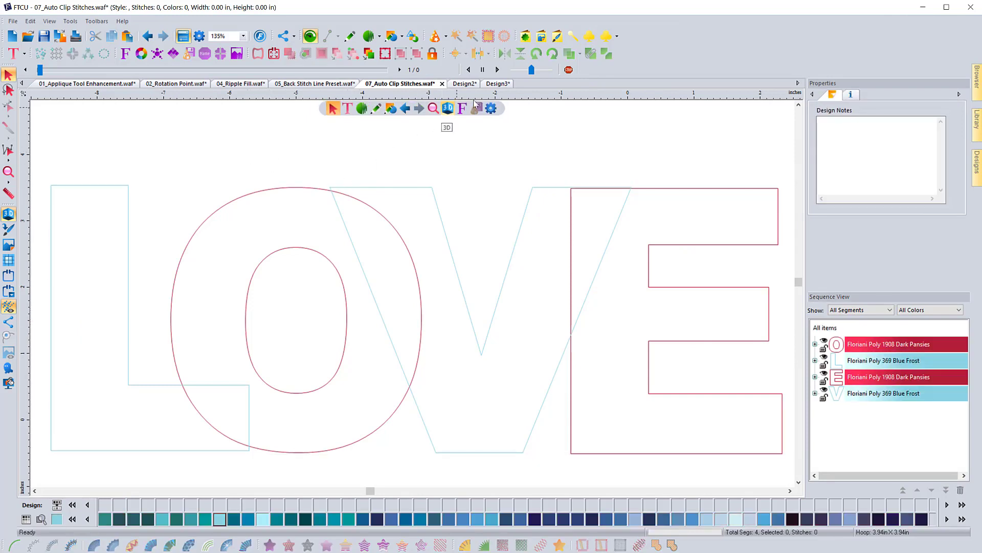
Step: Browse the custom shapes library's Easy Art folder for ready-made letter artwork, and close the library
left_click(526, 37)
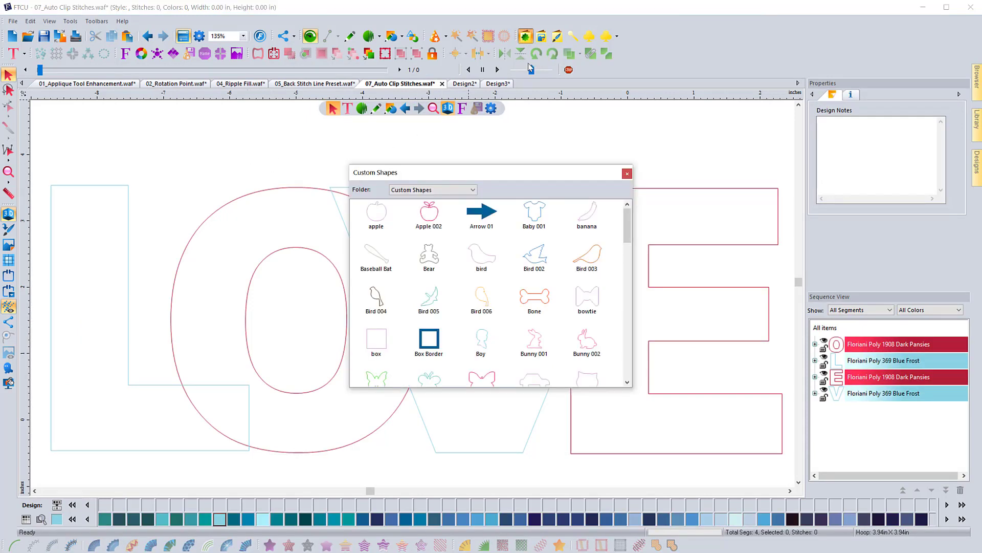
left_click(436, 191)
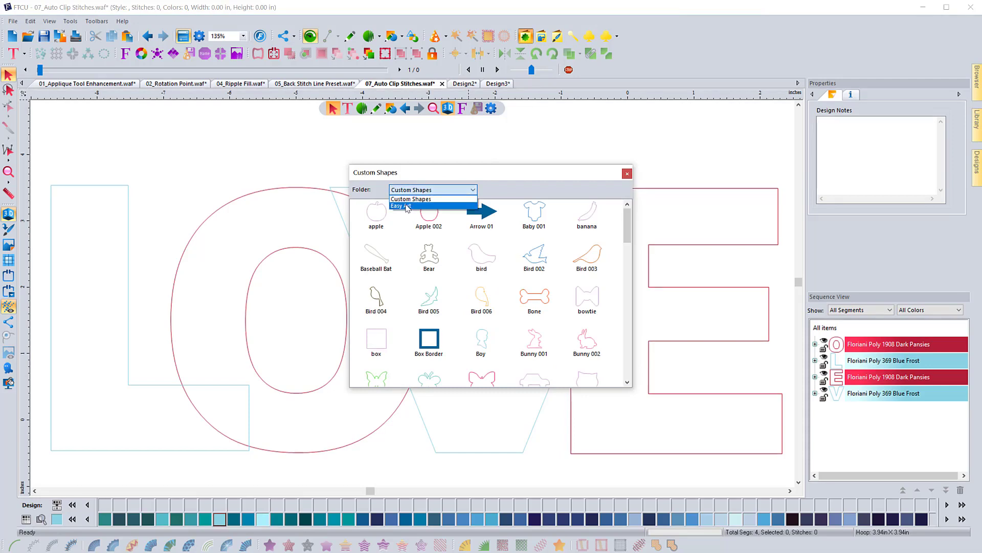
left_click(397, 207)
left_click(397, 206)
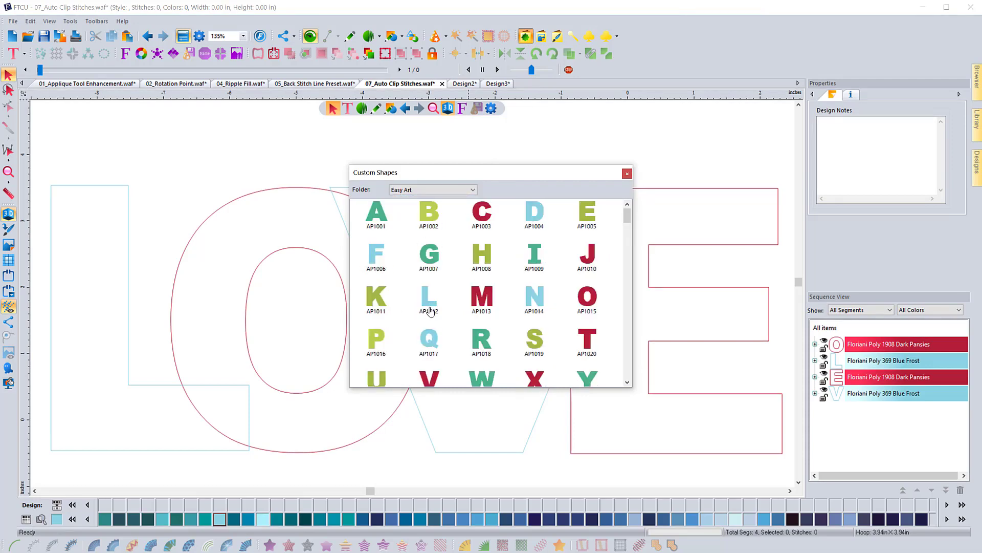
left_click(628, 174)
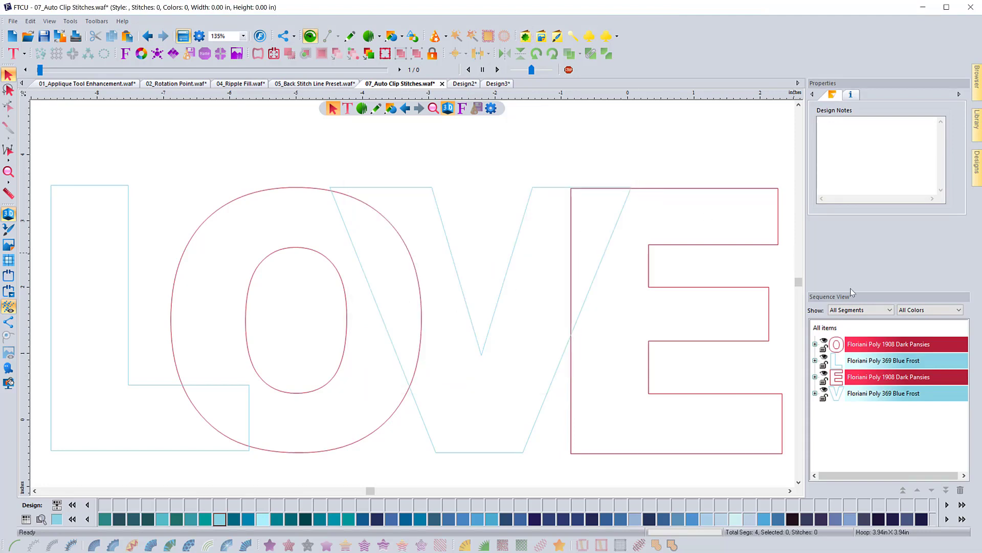
left_click(815, 344)
left_click(815, 345)
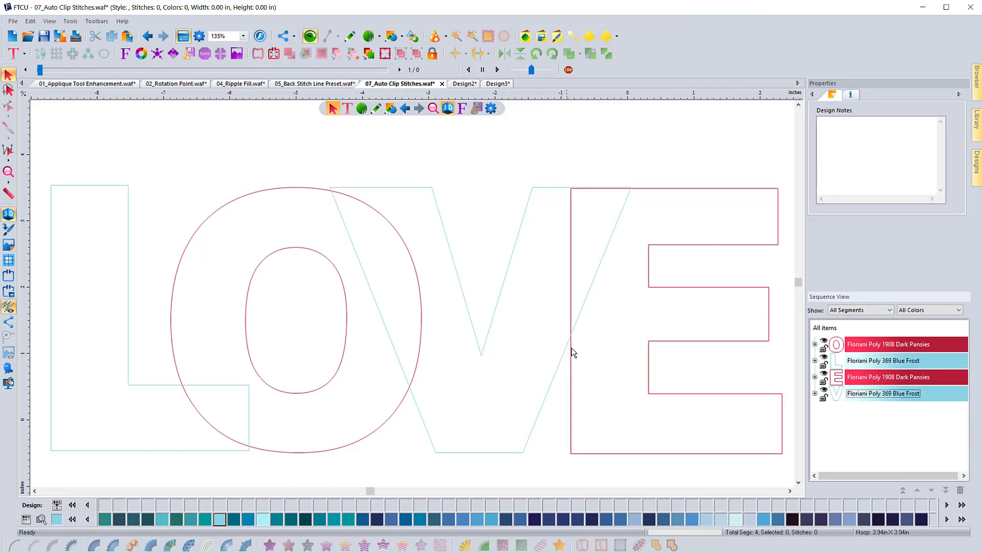
left_click(657, 156)
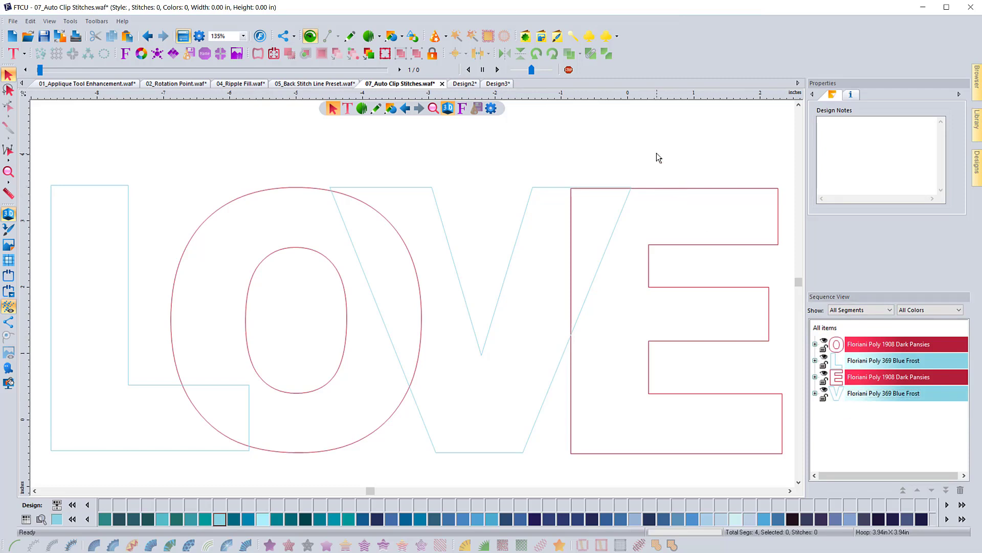
Step: Select all four LOVE outlines and convert them to a linear increasing gradient fill
left_click(825, 328)
left_click(325, 546)
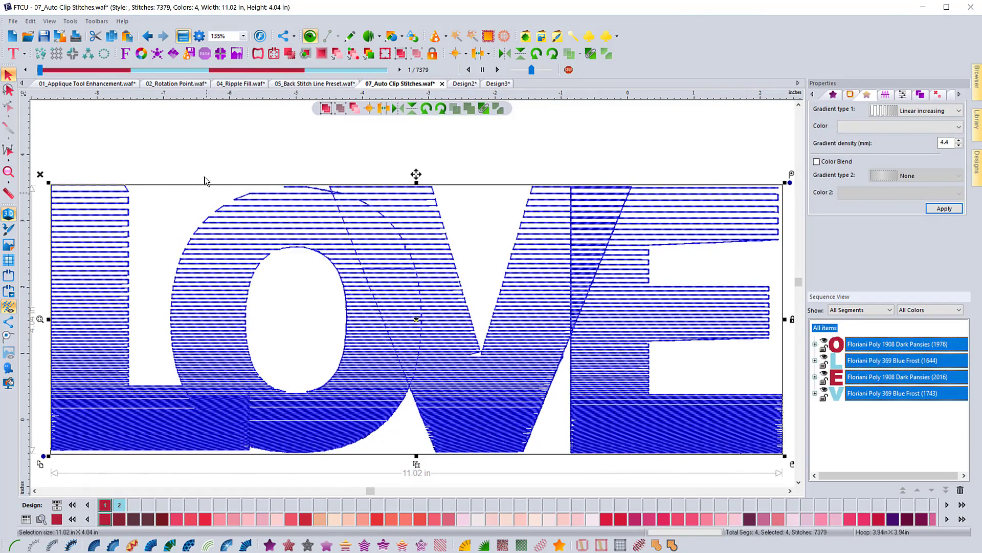
left_click(201, 159)
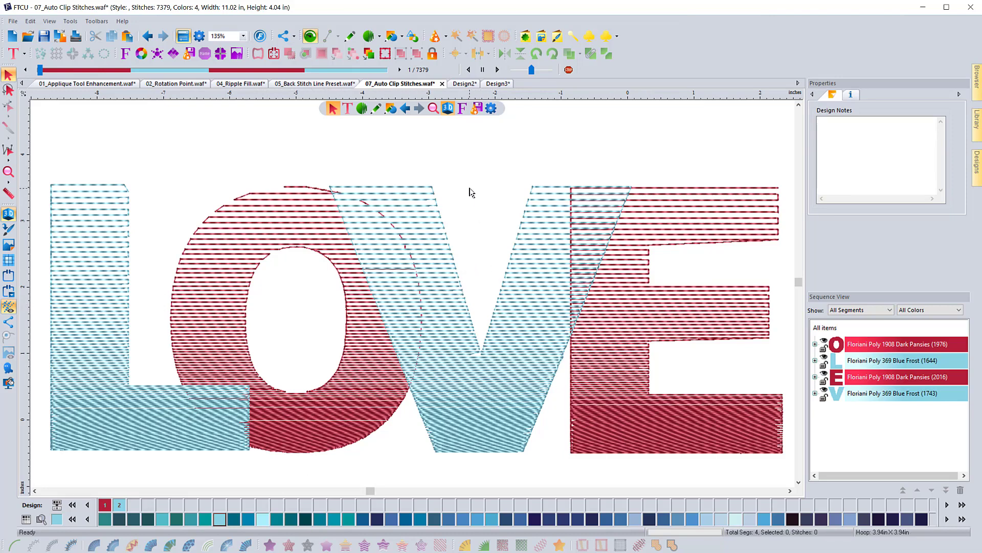
Step: Move the letter E about 0.4 in left and 0.5 in down so it sits further under the V
left_click_drag(37, 149, 797, 479)
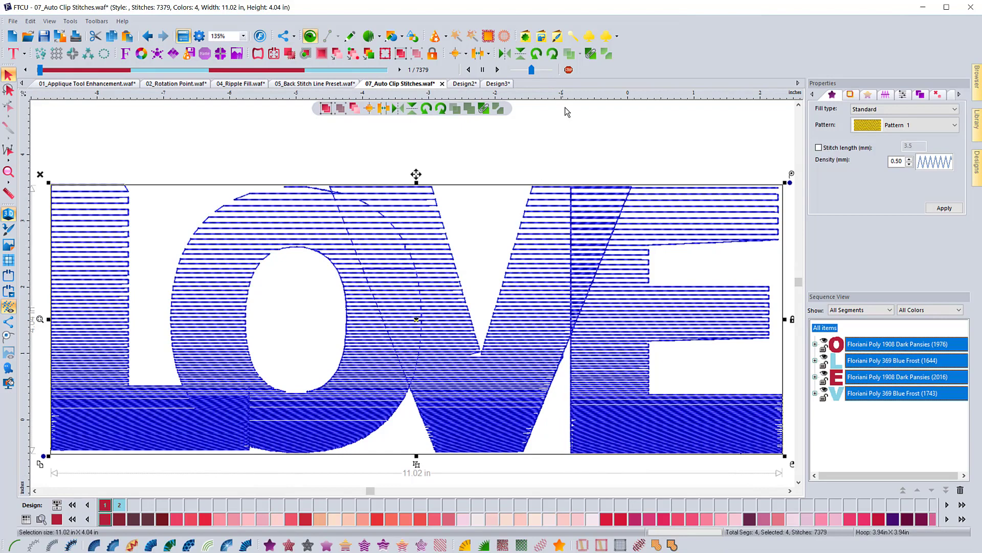
left_click(708, 279)
left_click(695, 310)
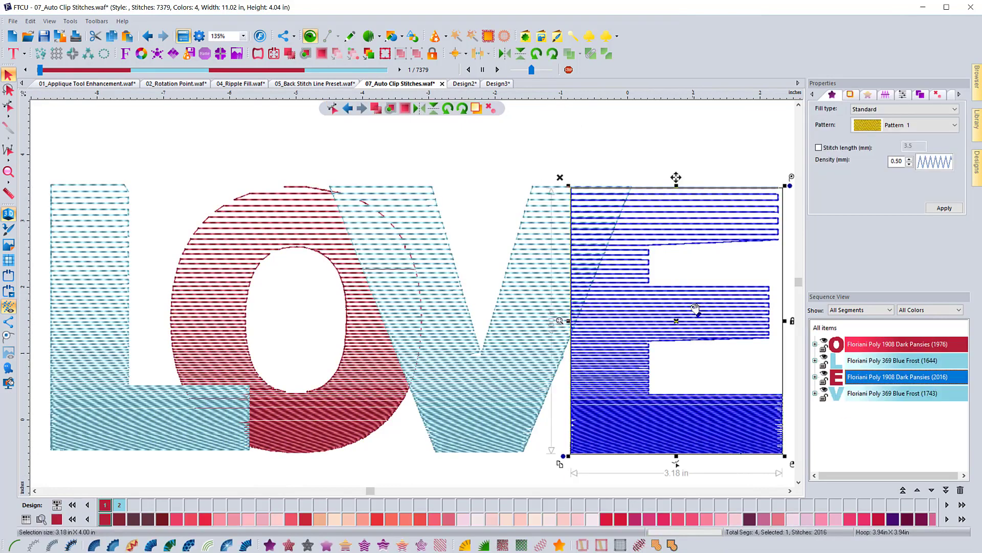
left_click_drag(678, 324, 649, 360)
Step: Move the letter O about 0.3 in left and 0.5 in up, still overlapping the L and V
left_click(336, 394)
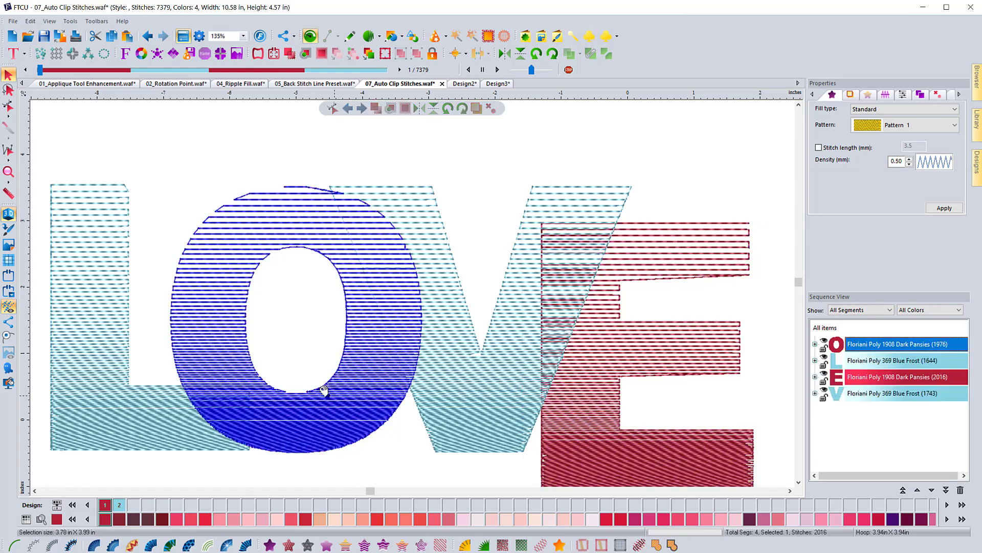
left_click(293, 319)
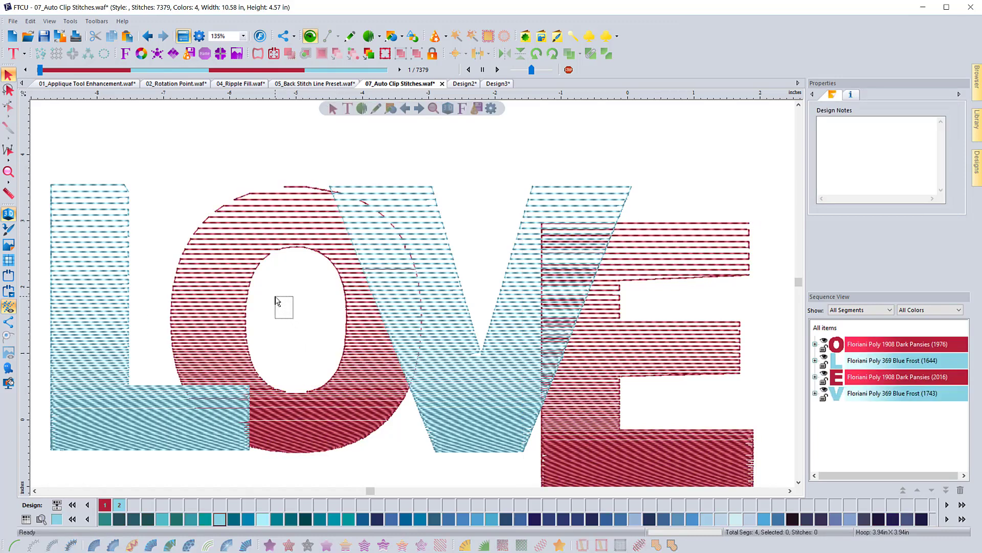
left_click(248, 290)
left_click_drag(293, 323, 278, 287)
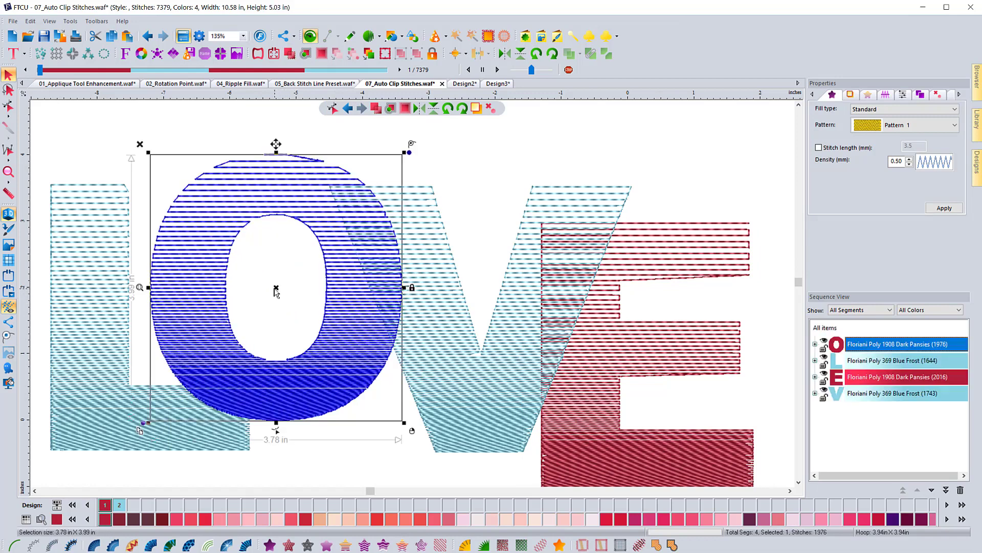
left_click(101, 147)
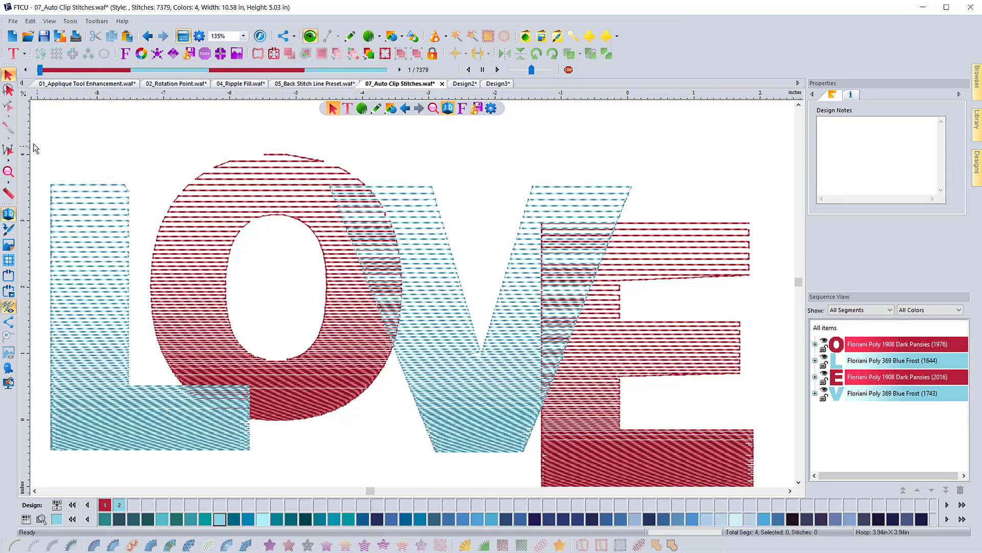
Step: Select the whole LOVE design and apply automatic clipping of overlapped stitches in segments below
left_click_drag(36, 118, 790, 497)
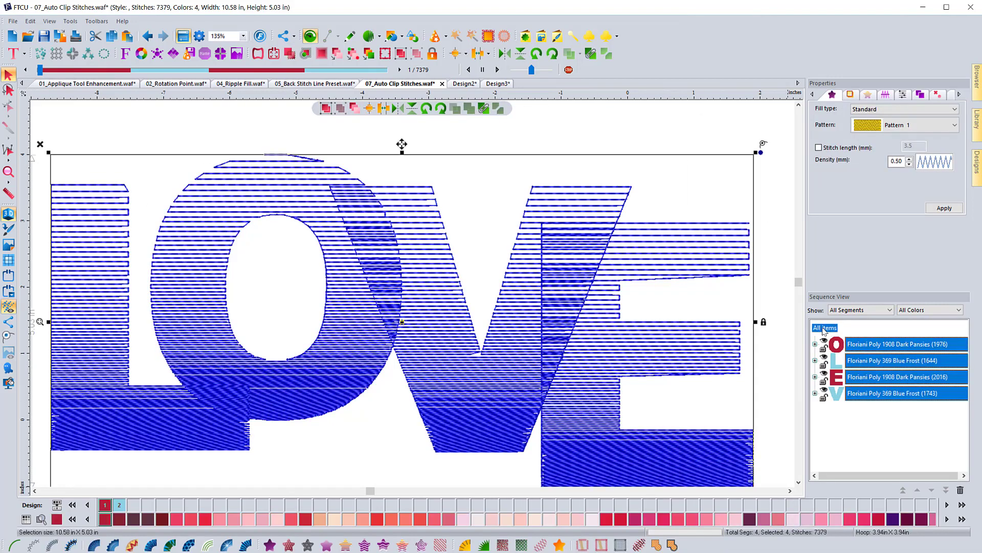
left_click(919, 95)
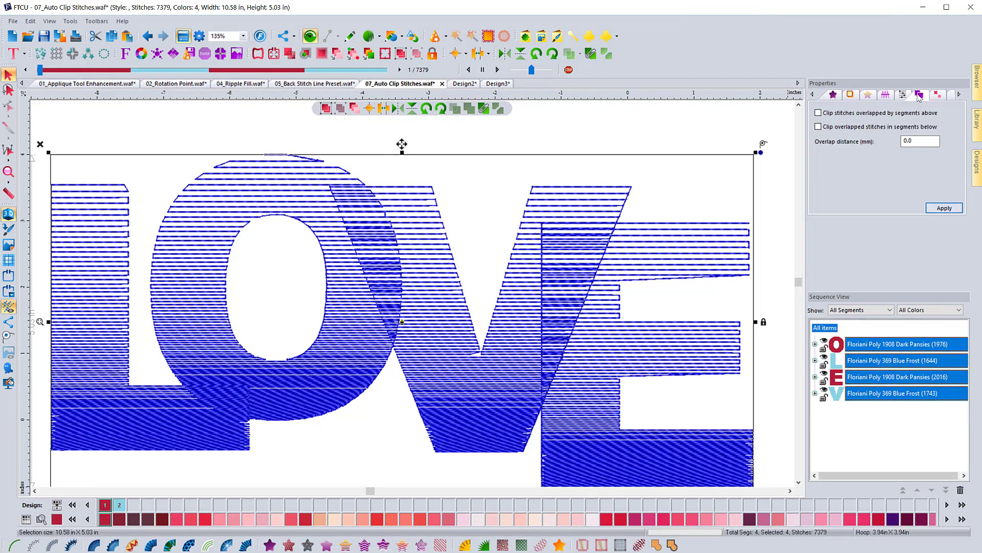
left_click(821, 128)
left_click(944, 208)
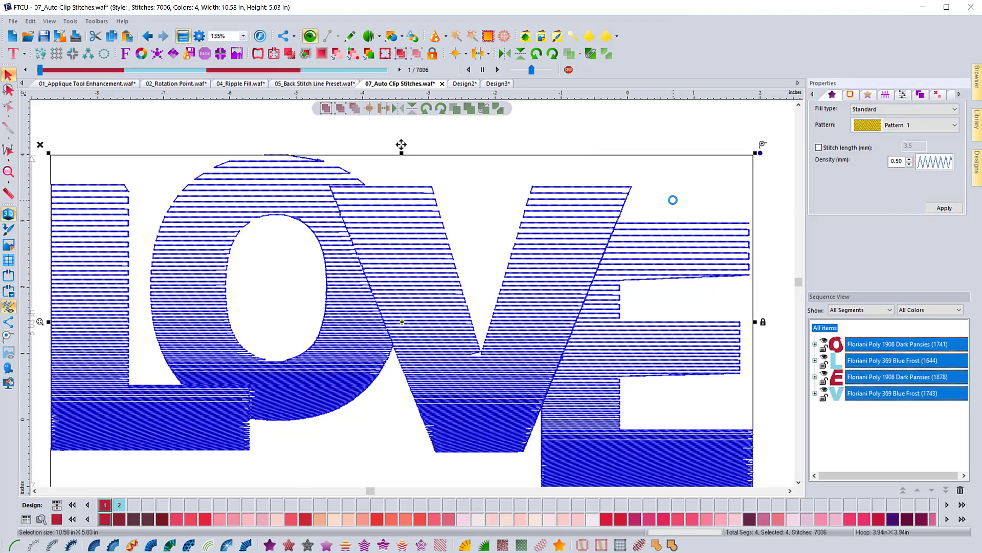
left_click(570, 137)
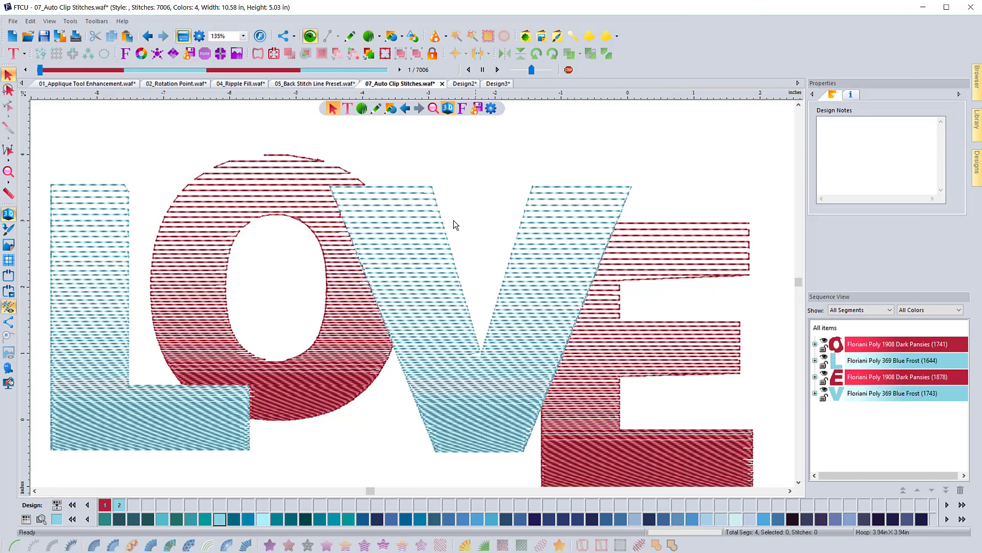
Step: Undo the clipping of the gradient-filled letters and change all four to Standard Fill
left_click_drag(38, 135, 762, 495)
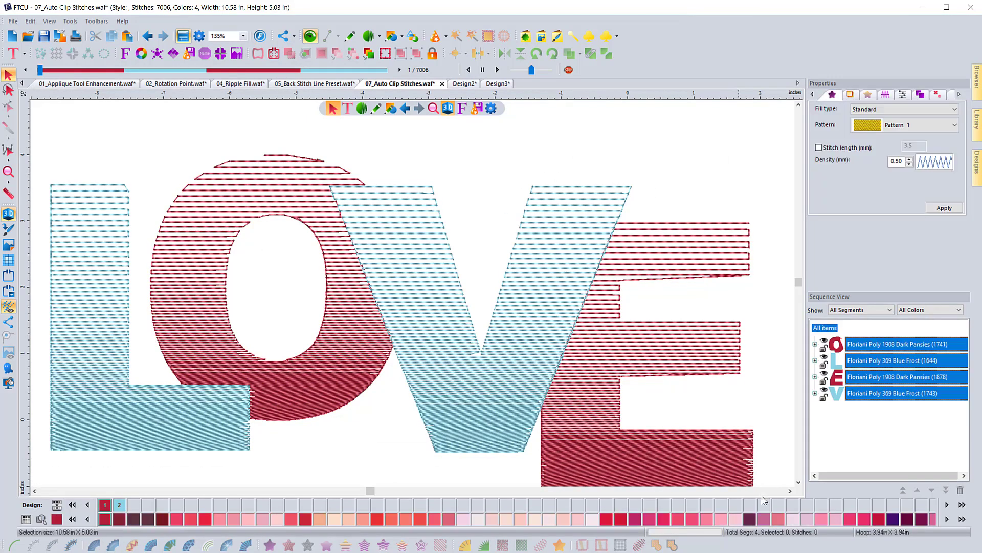
left_click(149, 38)
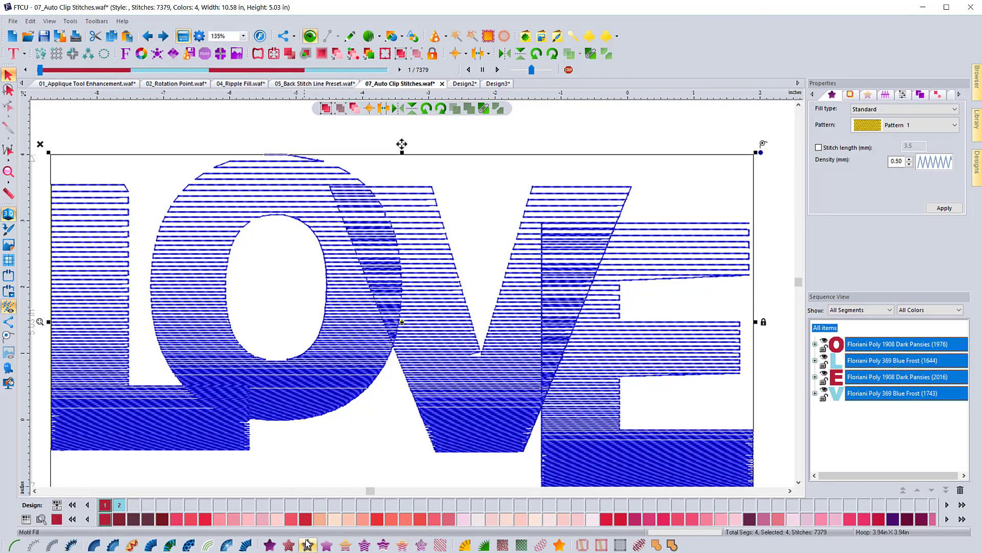
left_click(269, 545)
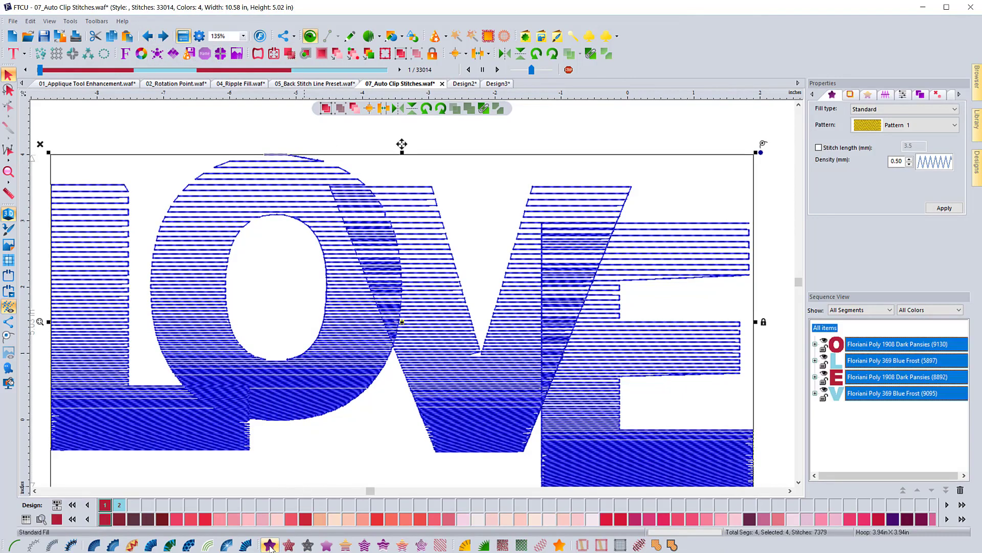
left_click(569, 125)
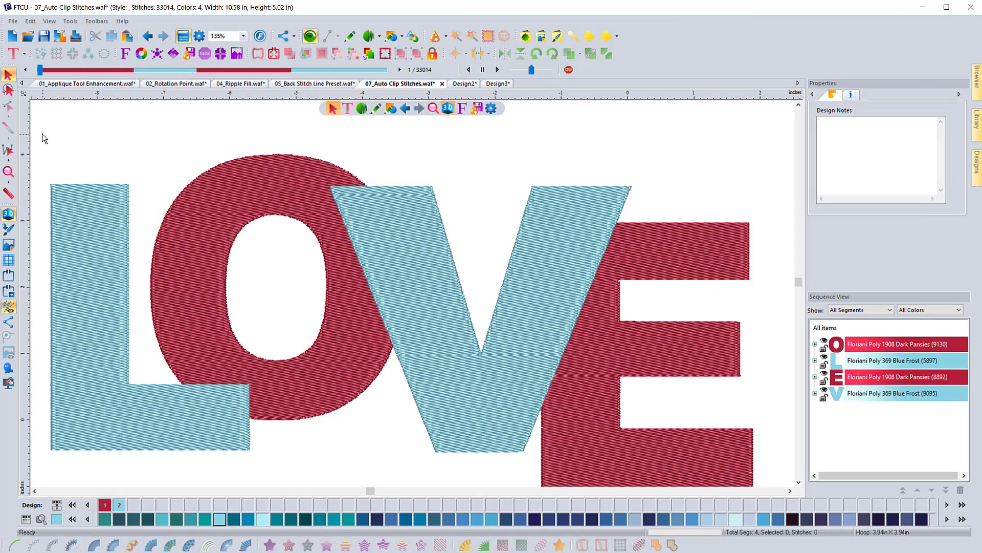
Step: Clip overlapped stitches in segments below for all four letters, with an overlap distance of 1.2 mm
left_click(825, 327)
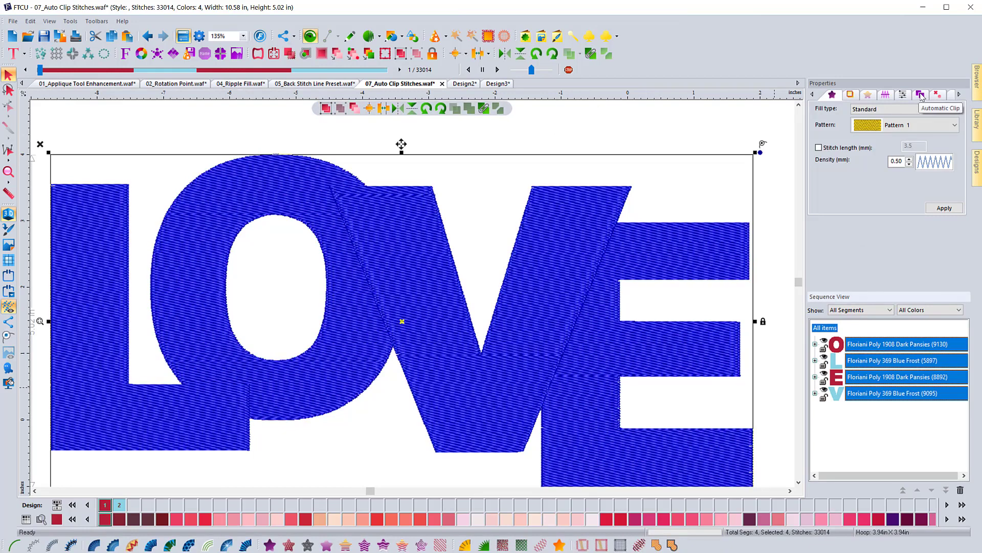
left_click(919, 95)
left_click(818, 127)
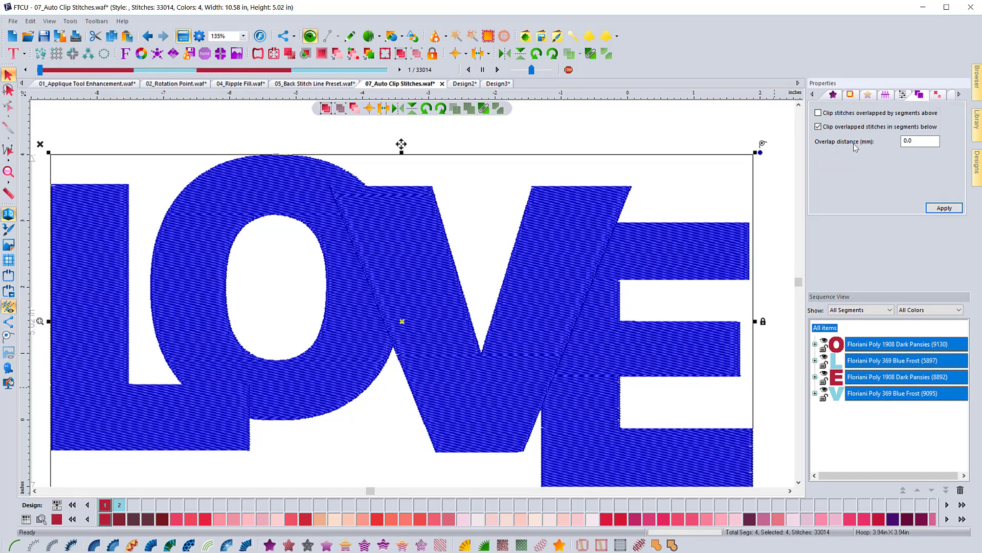
double_click(904, 142)
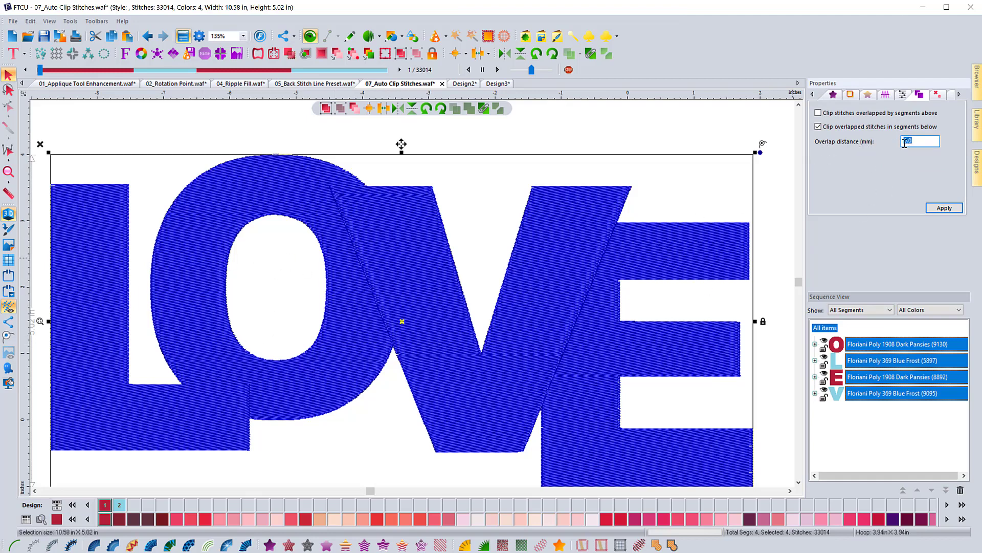
type("1.2")
left_click(944, 207)
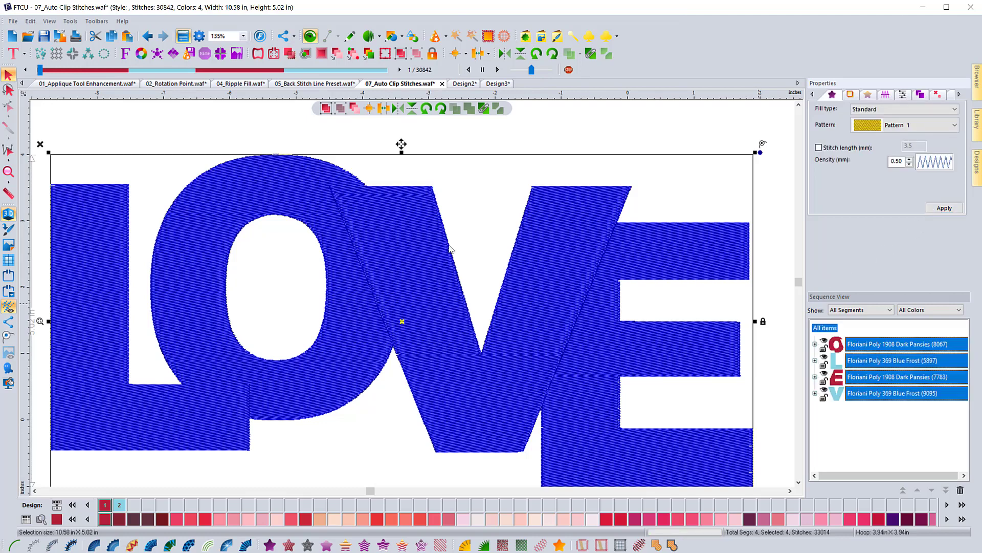
left_click(183, 134)
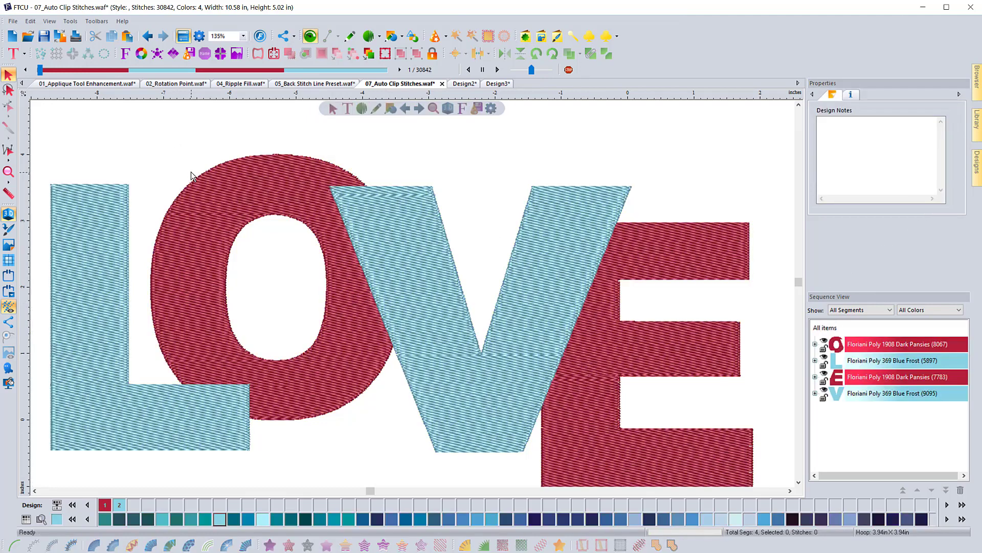
Step: Turn off the 3D view and measure the stitch overlap between the L and O along the top and end of the L's foot
left_click(8, 214)
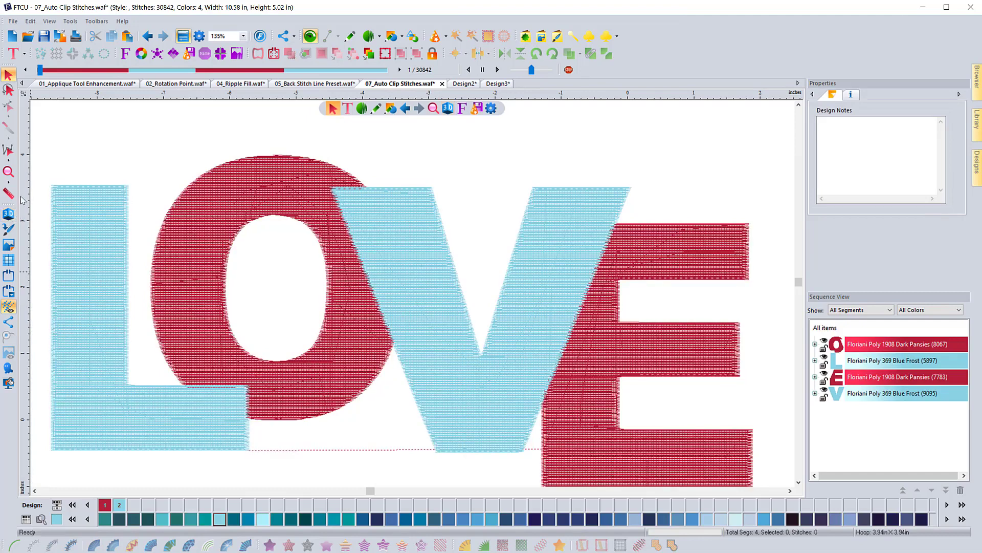
left_click(8, 174)
left_click_drag(155, 363, 274, 444)
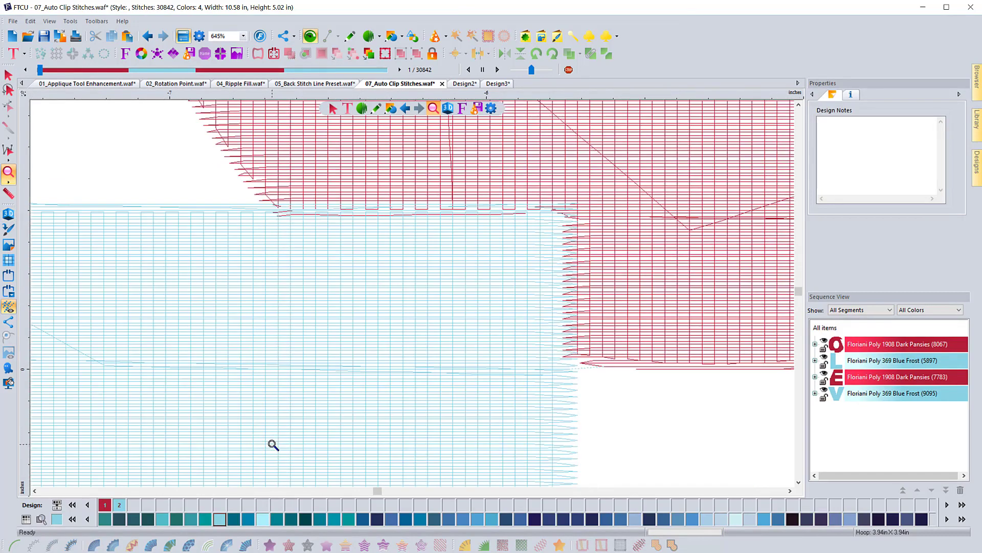
left_click(8, 193)
left_click_drag(366, 205, 367, 218)
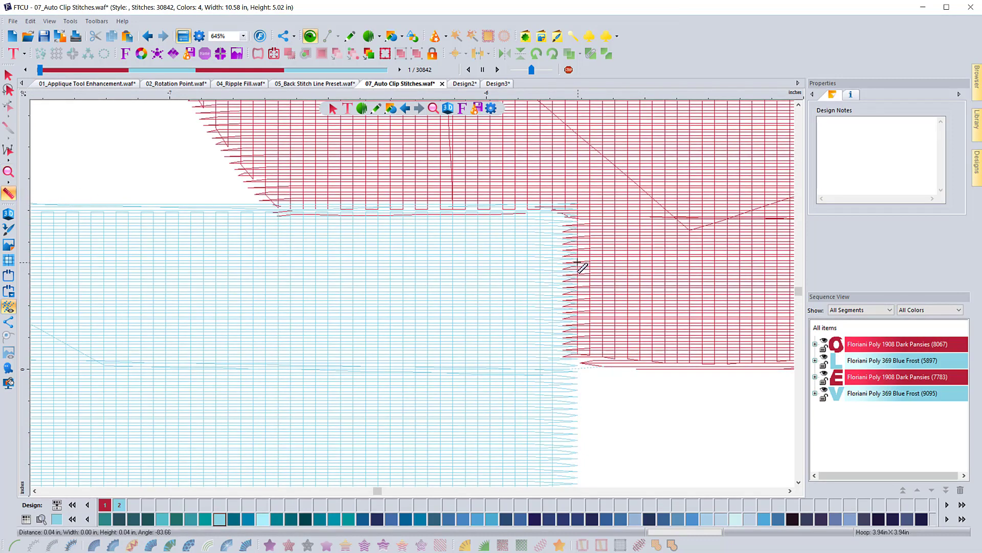
left_click_drag(578, 262, 562, 263)
left_click(9, 172)
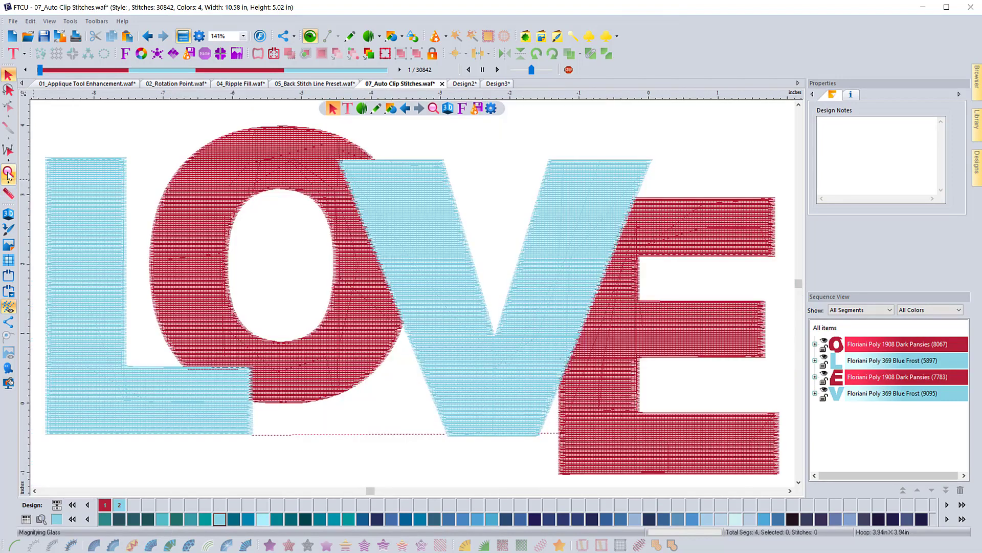
Step: Select the whole LOVE design and set the automatic clip overlap distance to 1 mm
left_click(8, 75)
left_click(825, 327)
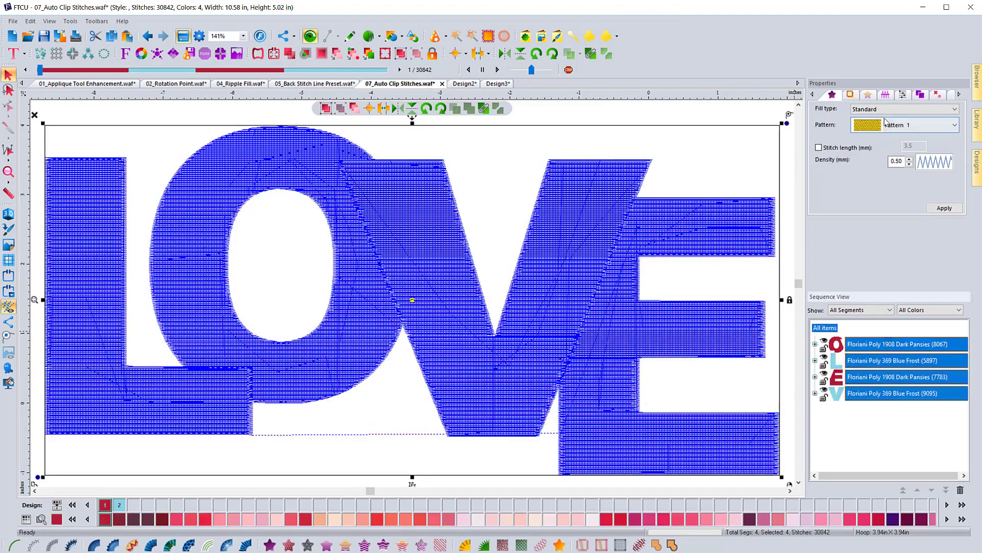
left_click(919, 95)
double_click(915, 141)
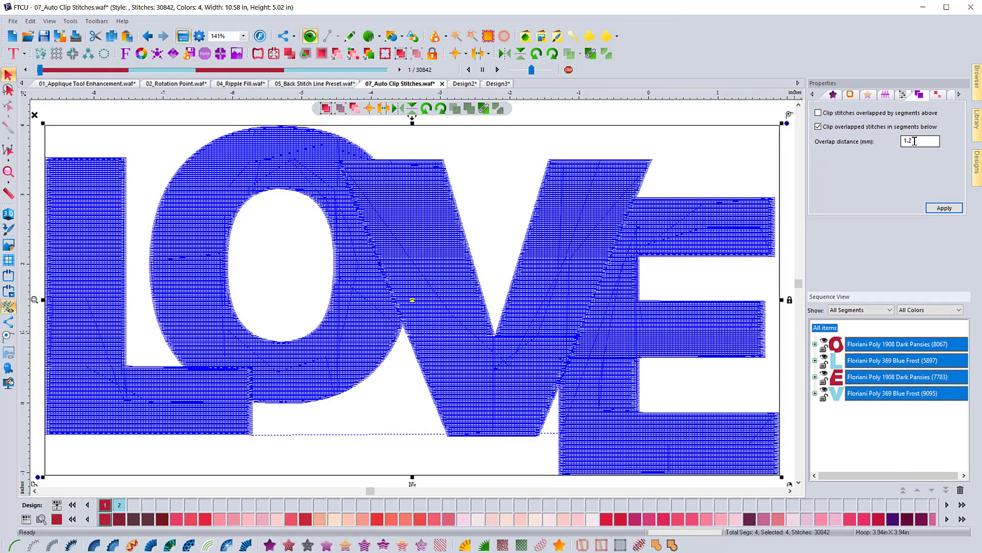
type("1")
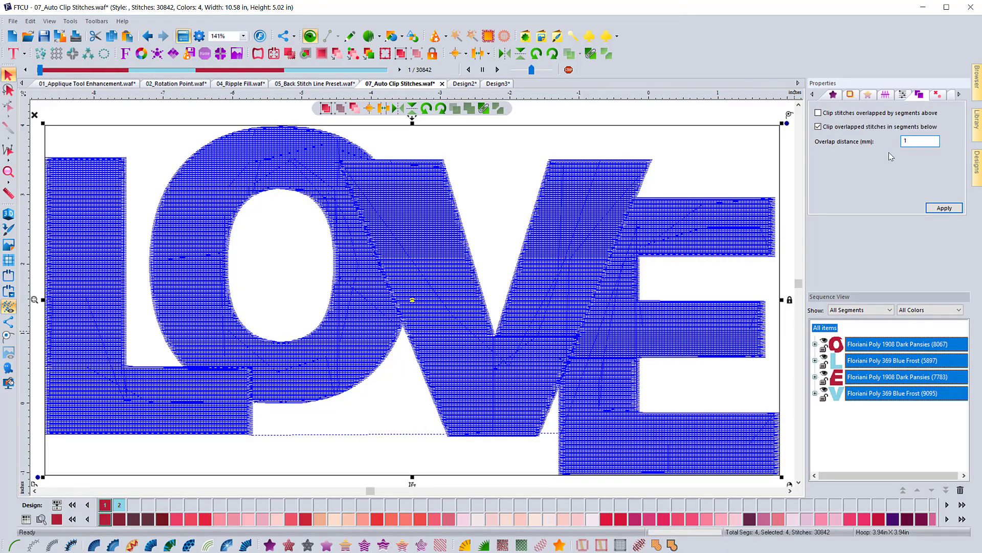
left_click(944, 209)
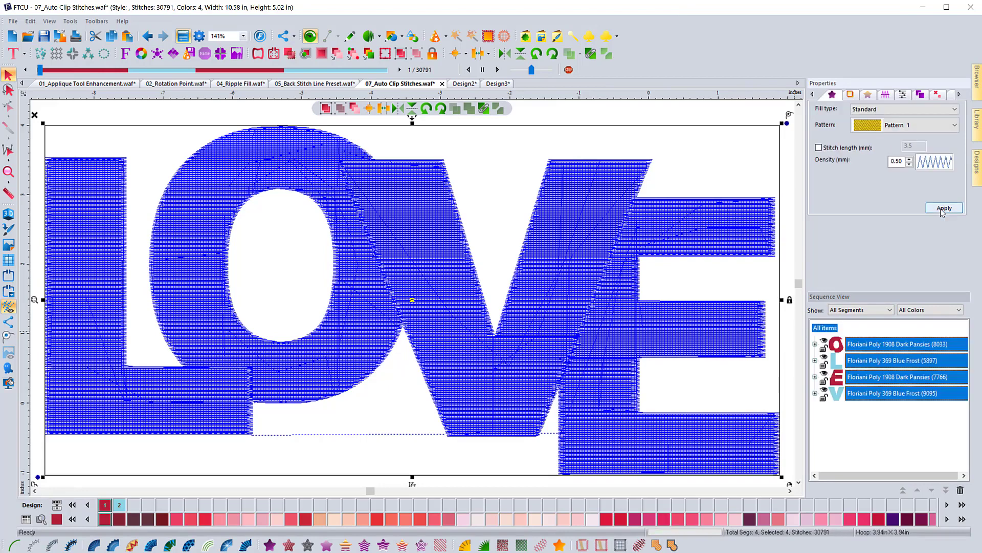
left_click(513, 142)
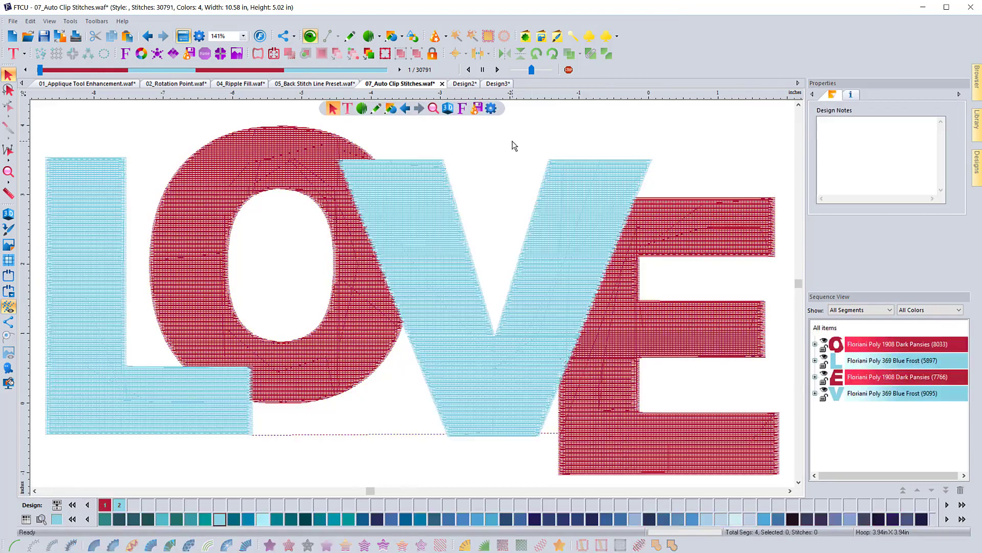